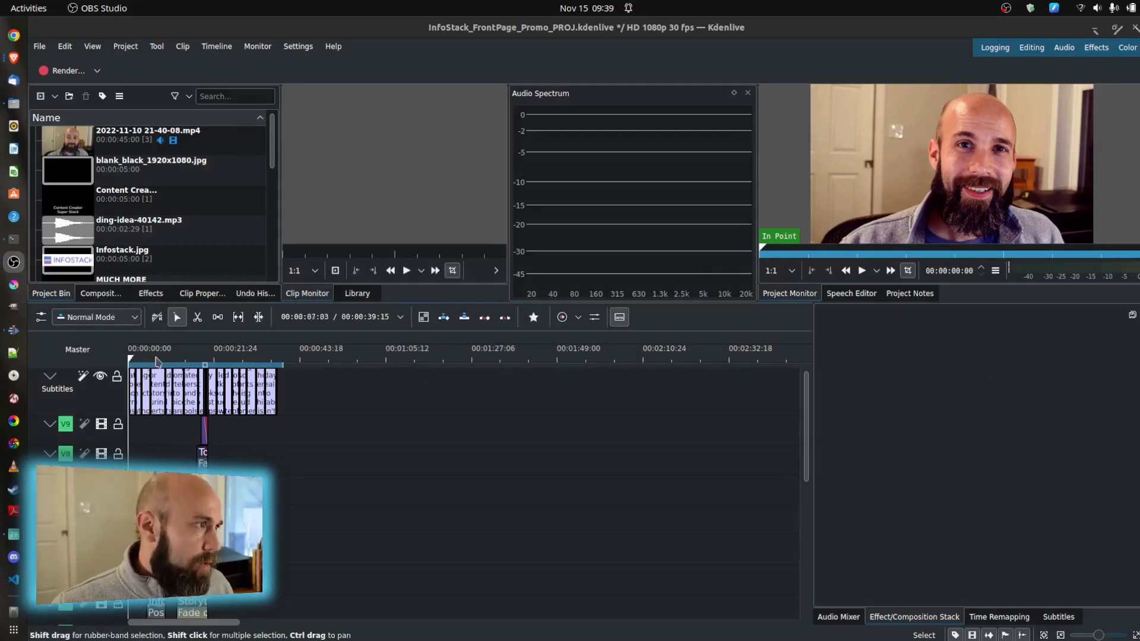
# Move the playhead to about two seconds, into the subtitle clips, to preview that frame.
pyautogui.click(136, 361)
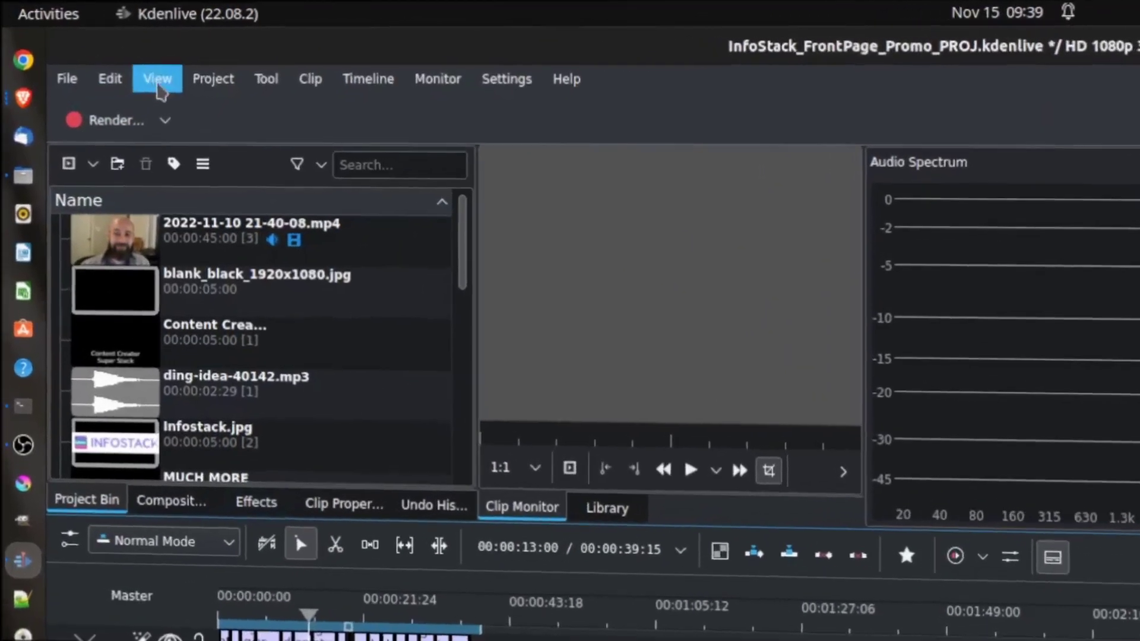
# Export the timeline subtitles as TEST_2.srt into the Videos/TEST folder.
pyautogui.click(213, 79)
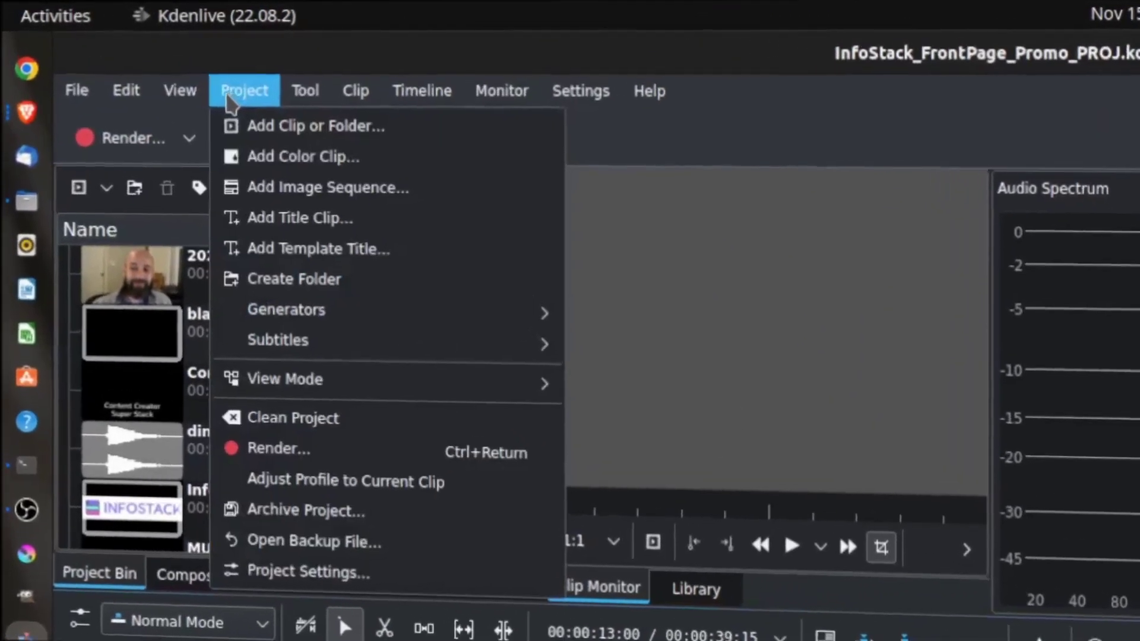
pyautogui.moveTo(287, 317)
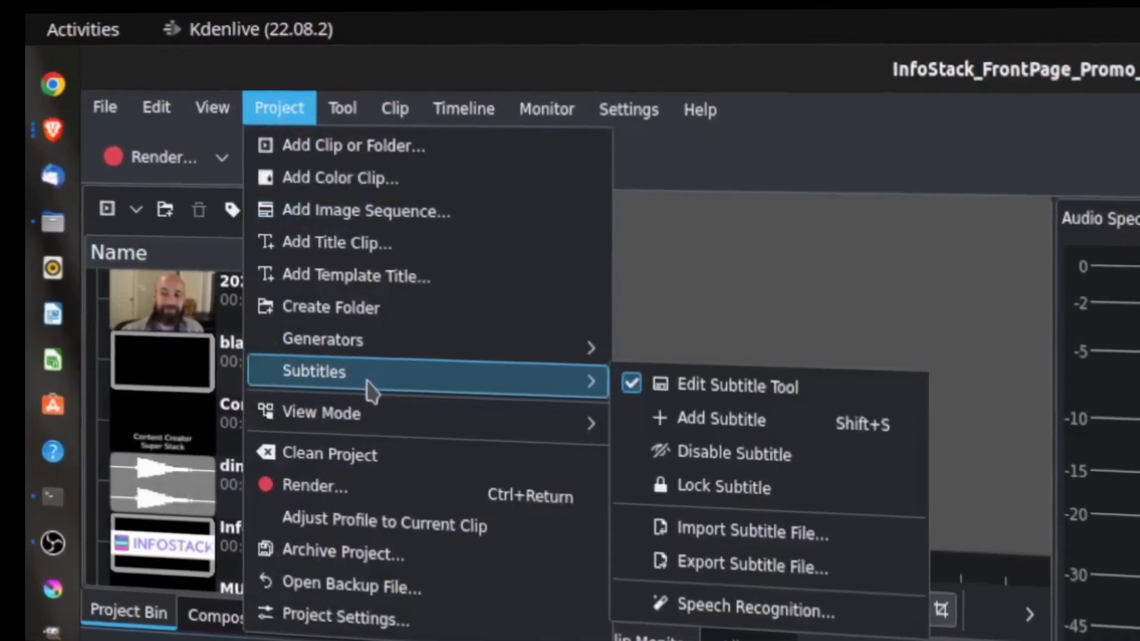
pyautogui.click(846, 596)
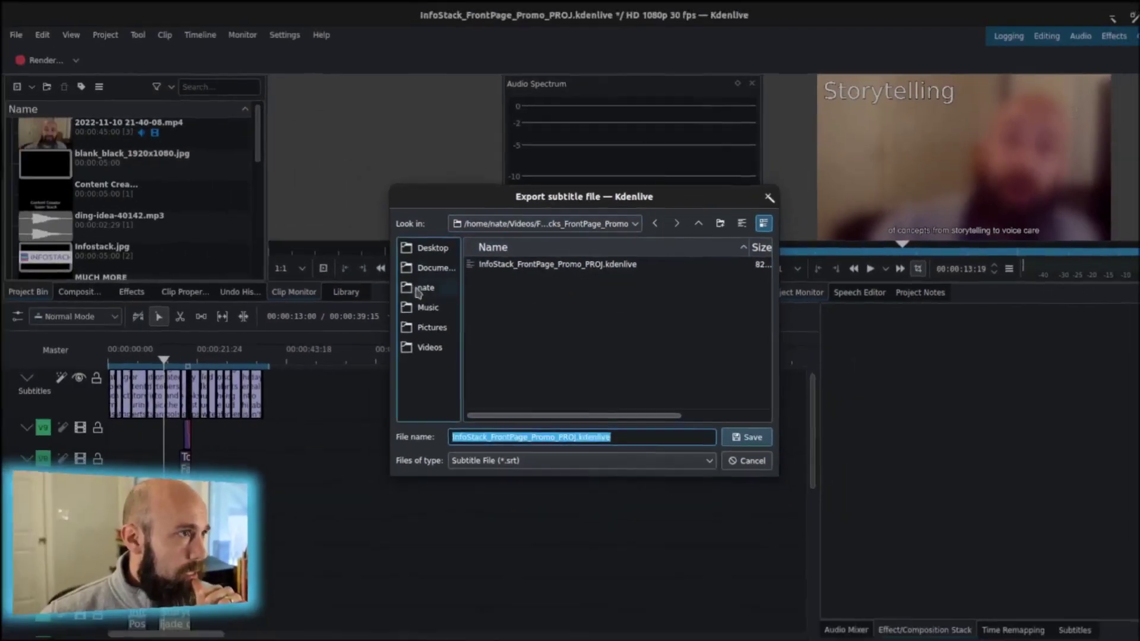
pyautogui.click(439, 346)
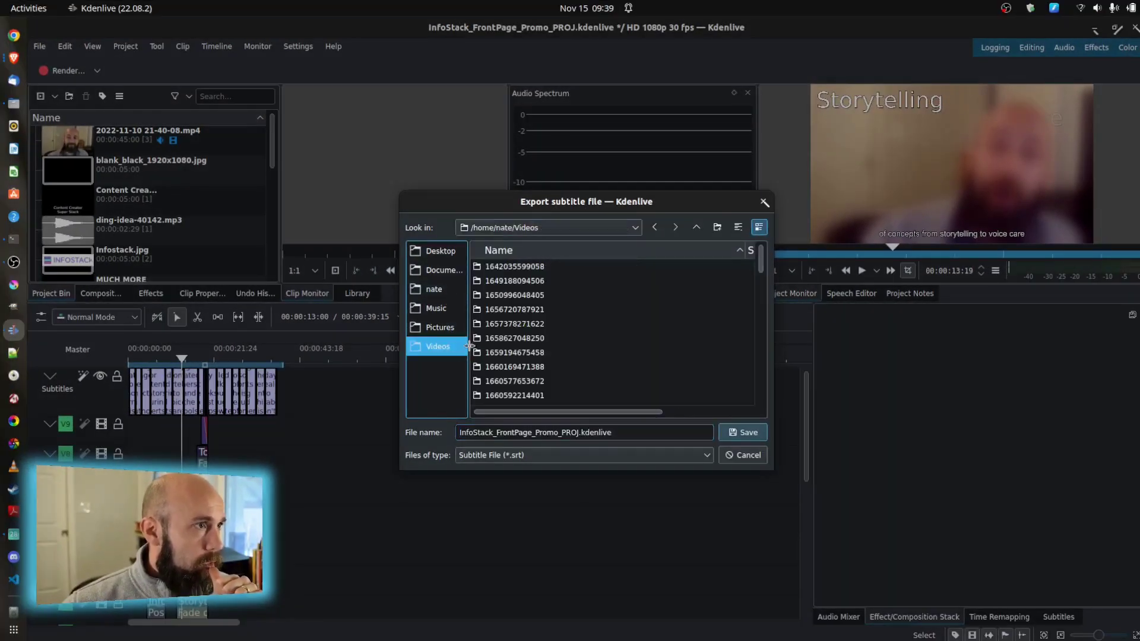
pyautogui.doubleClick(644, 324)
pyautogui.click(499, 280)
pyautogui.click(478, 433)
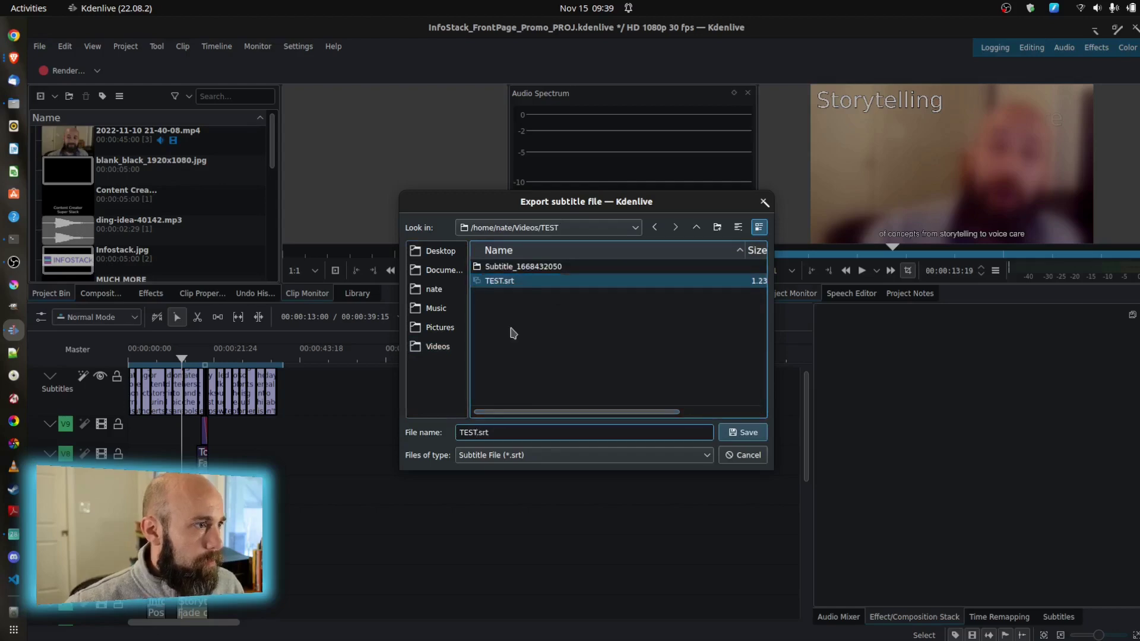
pyautogui.write('_2')
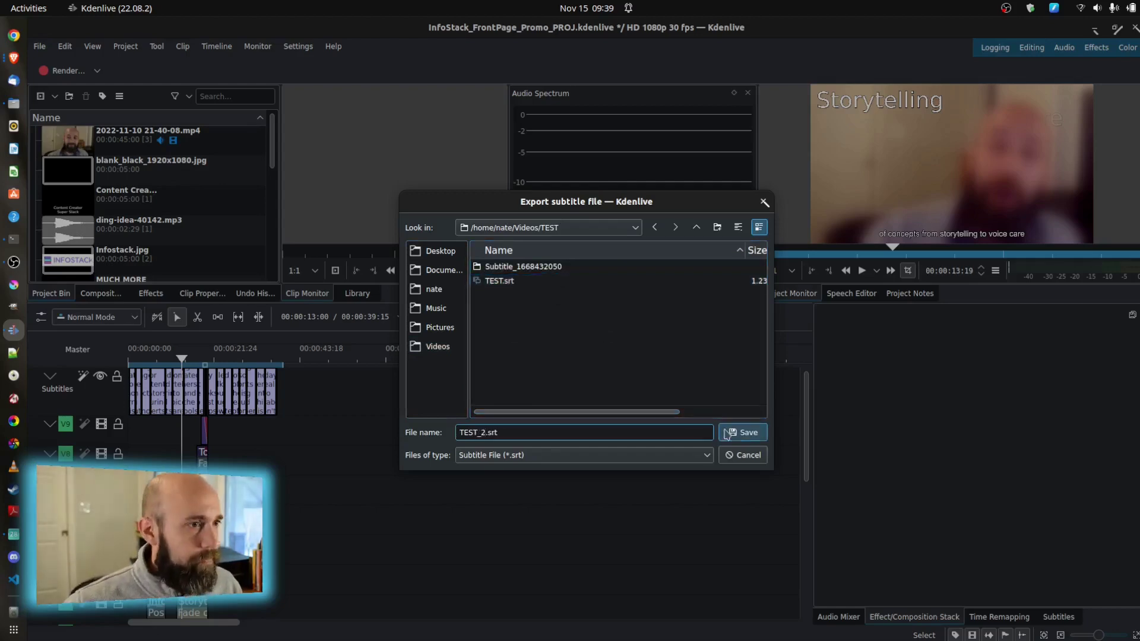
pyautogui.click(734, 435)
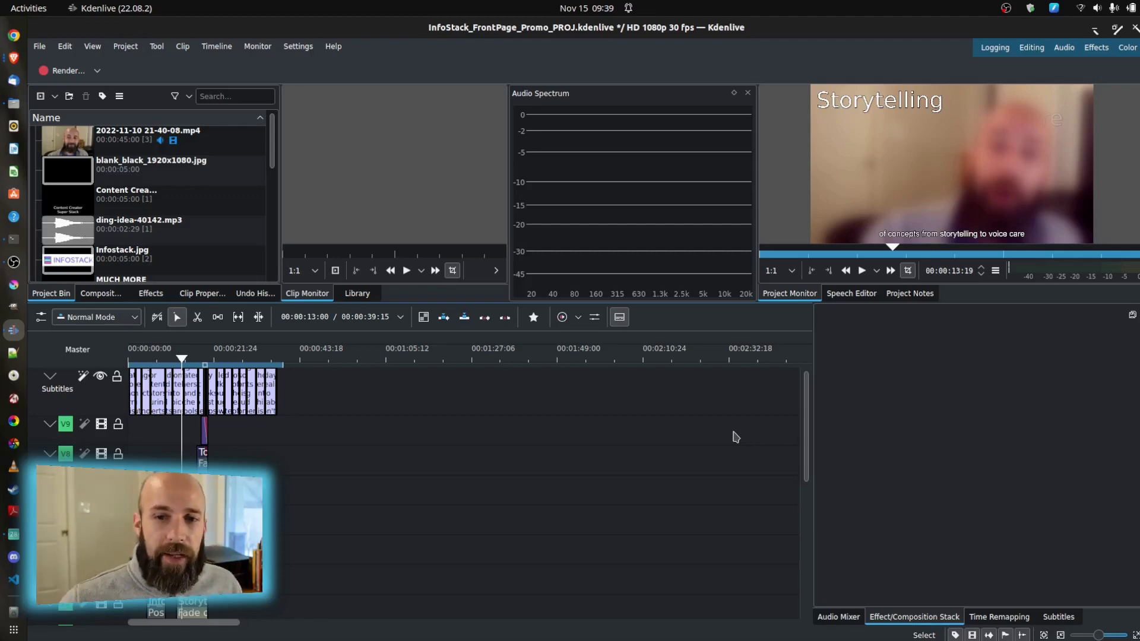
pyautogui.click(14, 57)
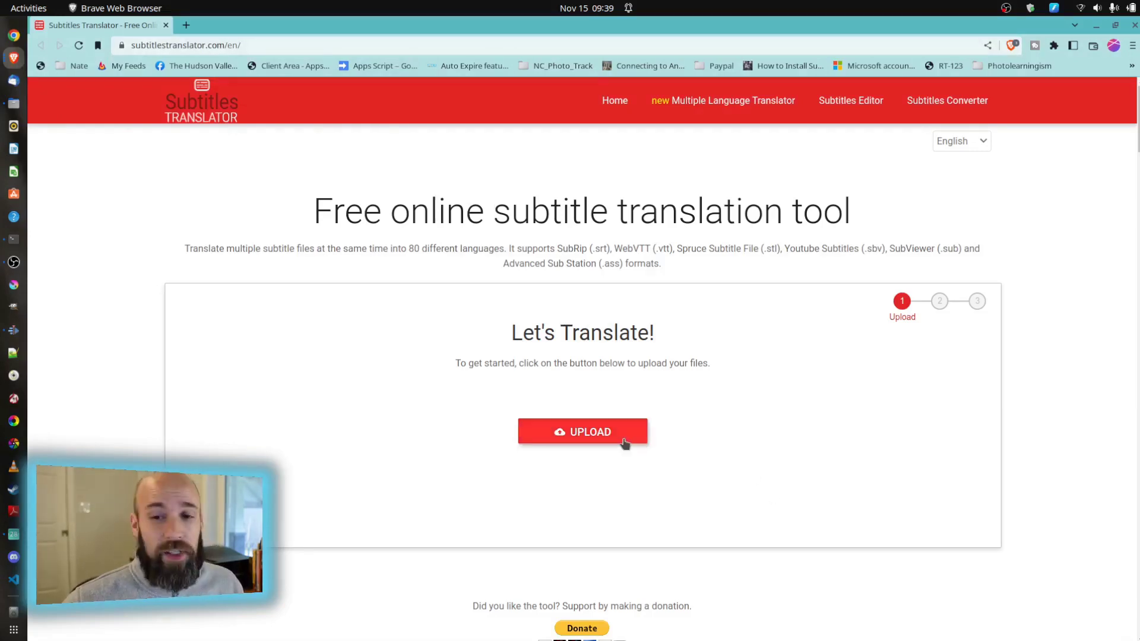
pyautogui.scroll(-15, 751, 456)
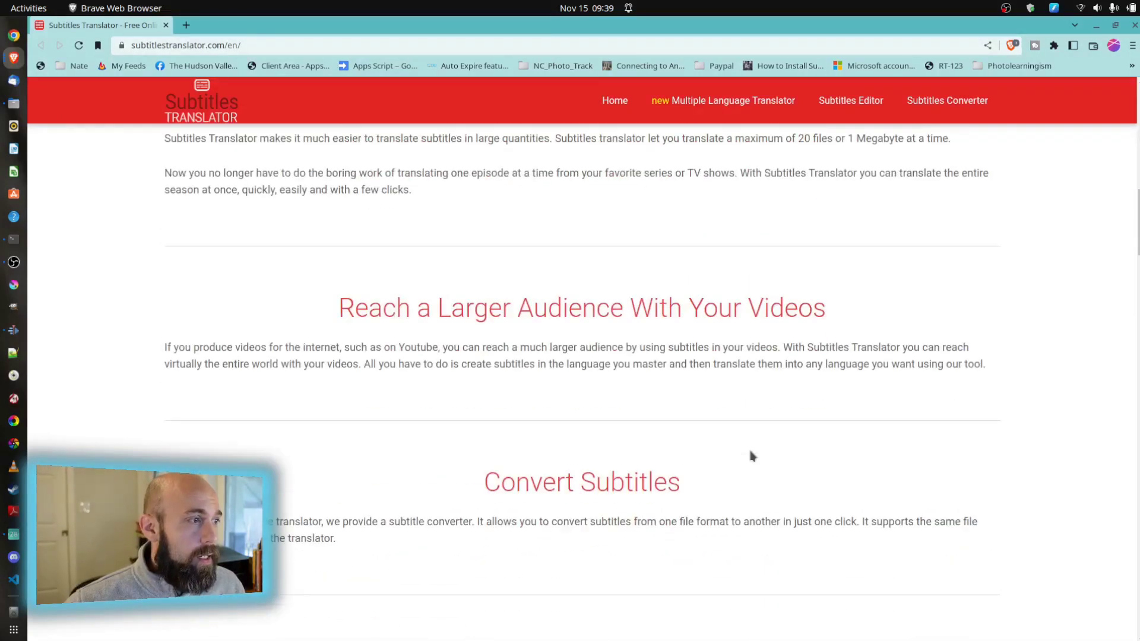
pyautogui.scroll(-15, 752, 456)
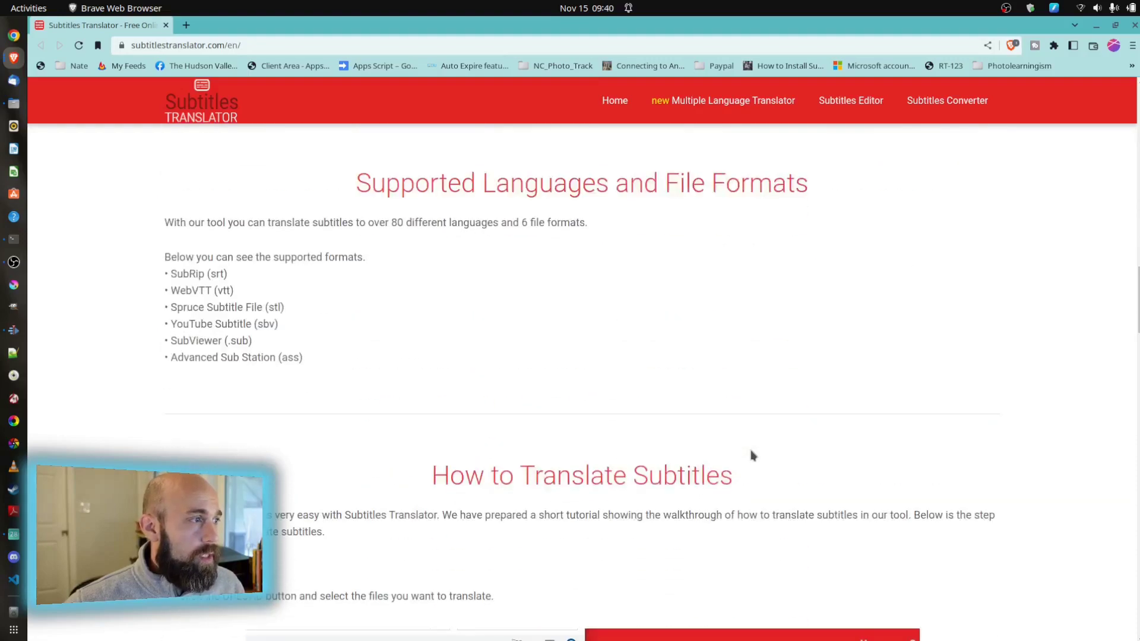
pyautogui.scroll(-15, 751, 456)
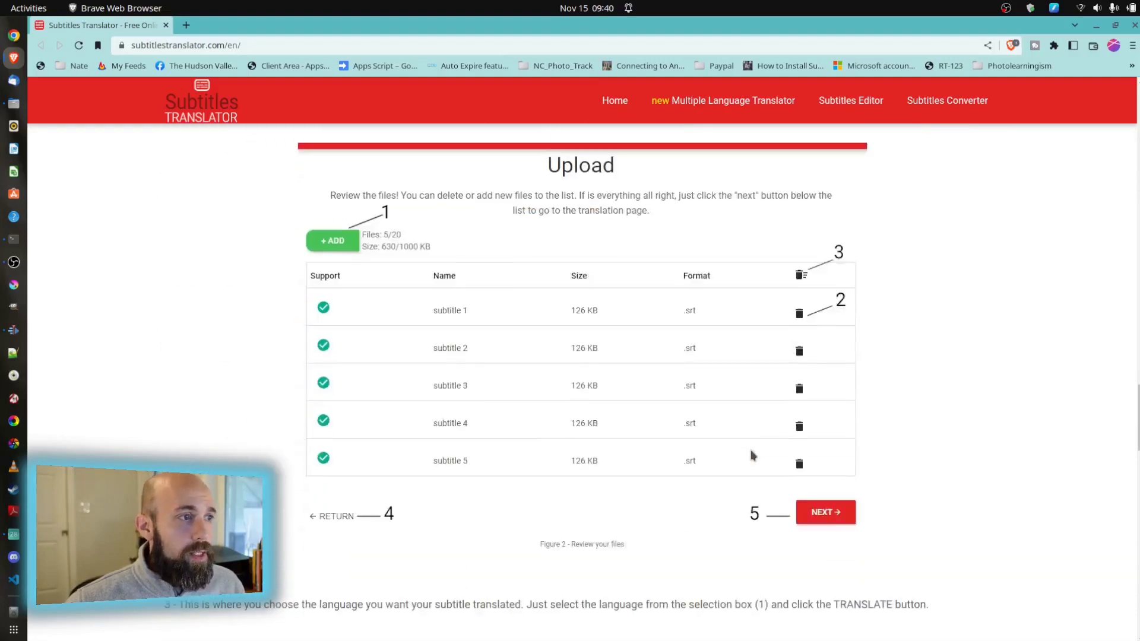
pyautogui.scroll(-4, 751, 456)
pyautogui.scroll(15, 751, 456)
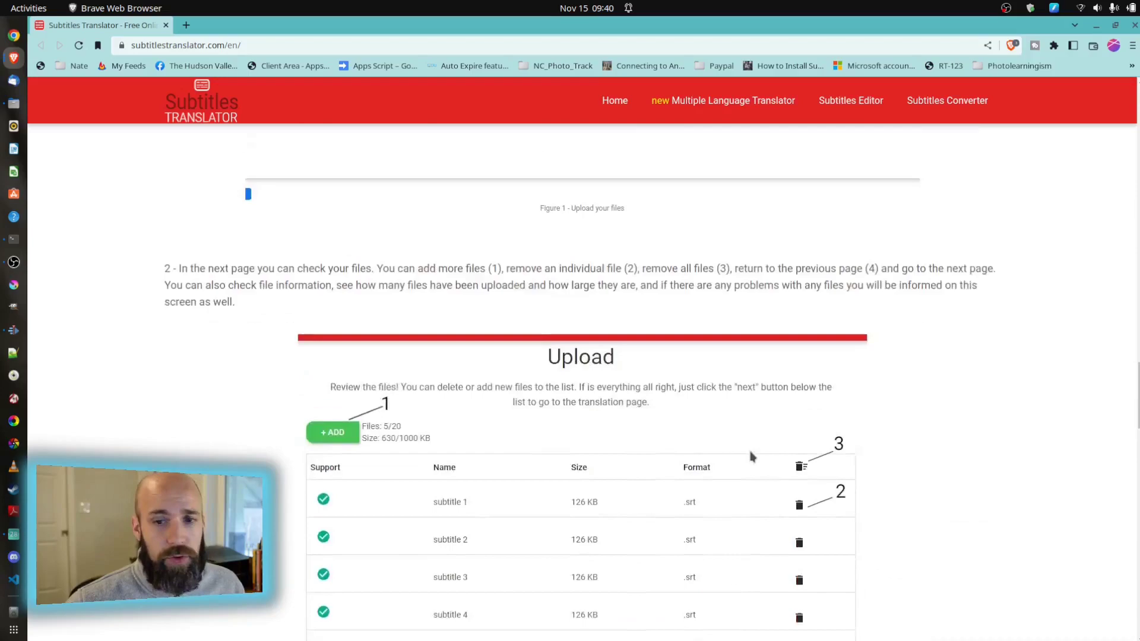
pyautogui.scroll(20, 751, 456)
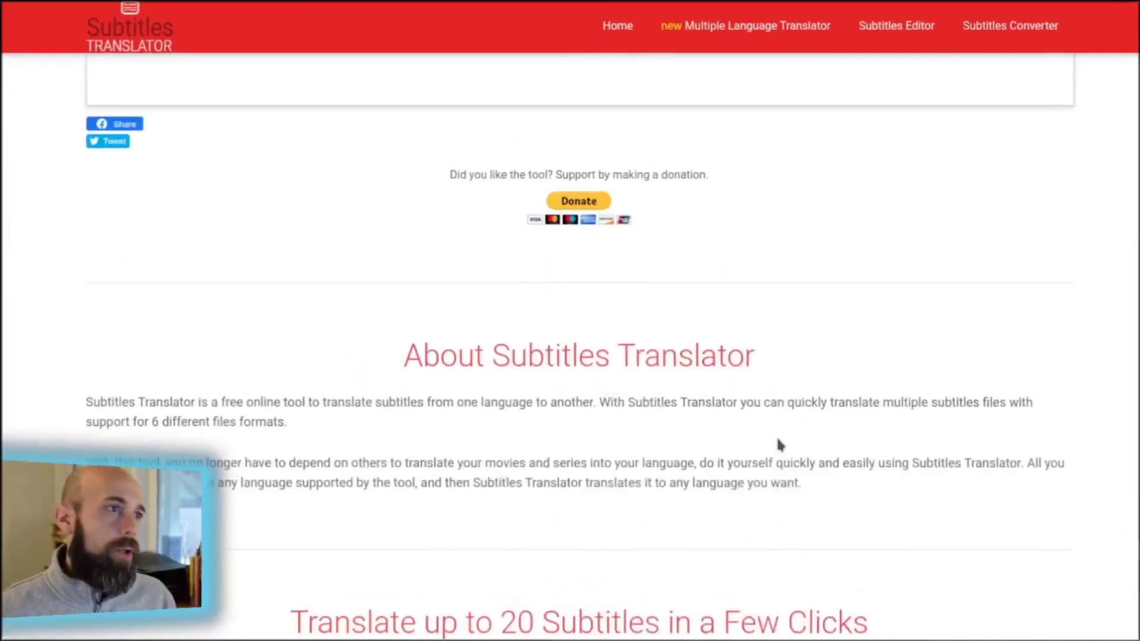
pyautogui.scroll(6, 775, 436)
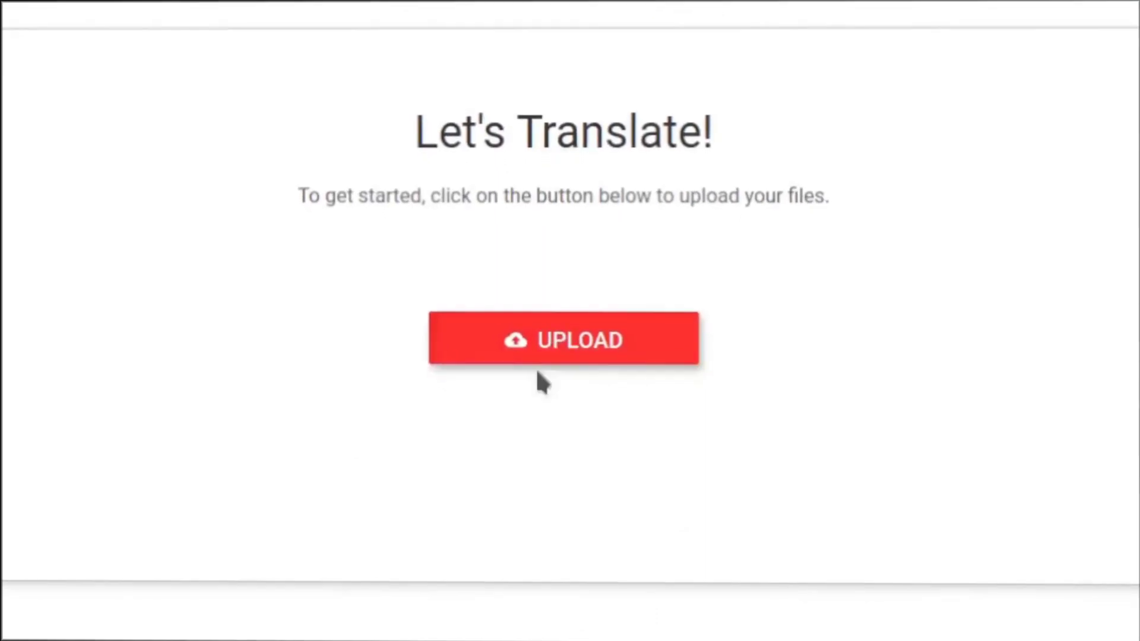
# Upload TEST_2.srt from Videos/TEST to Subtitles Translator.
pyautogui.click(588, 339)
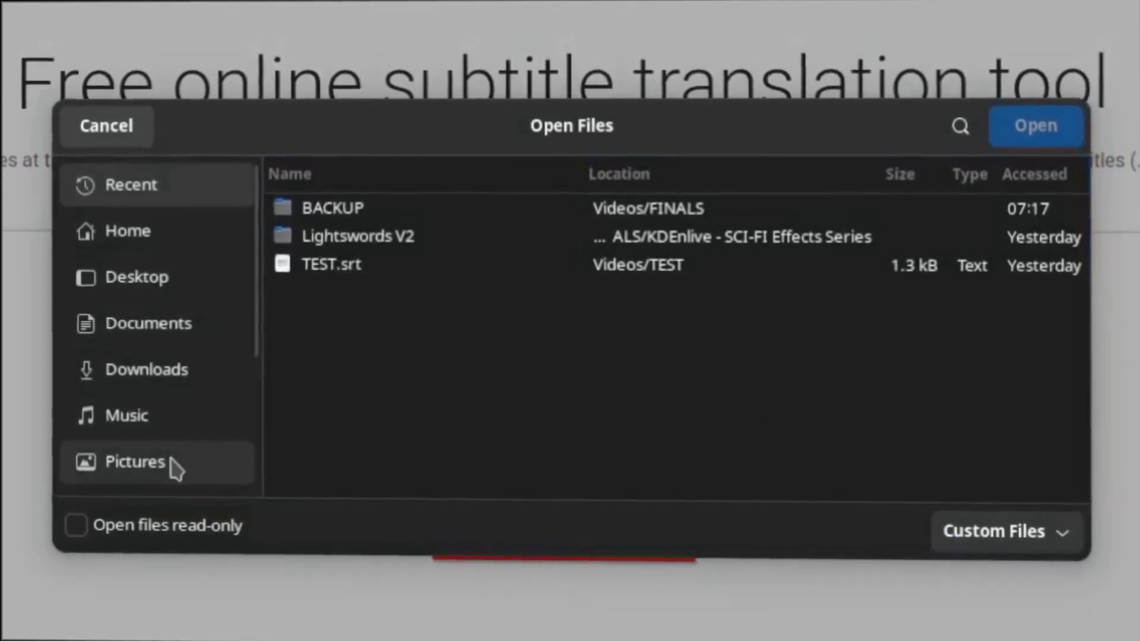
pyautogui.scroll(-3, 175, 451)
pyautogui.click(156, 361)
pyautogui.write('tes')
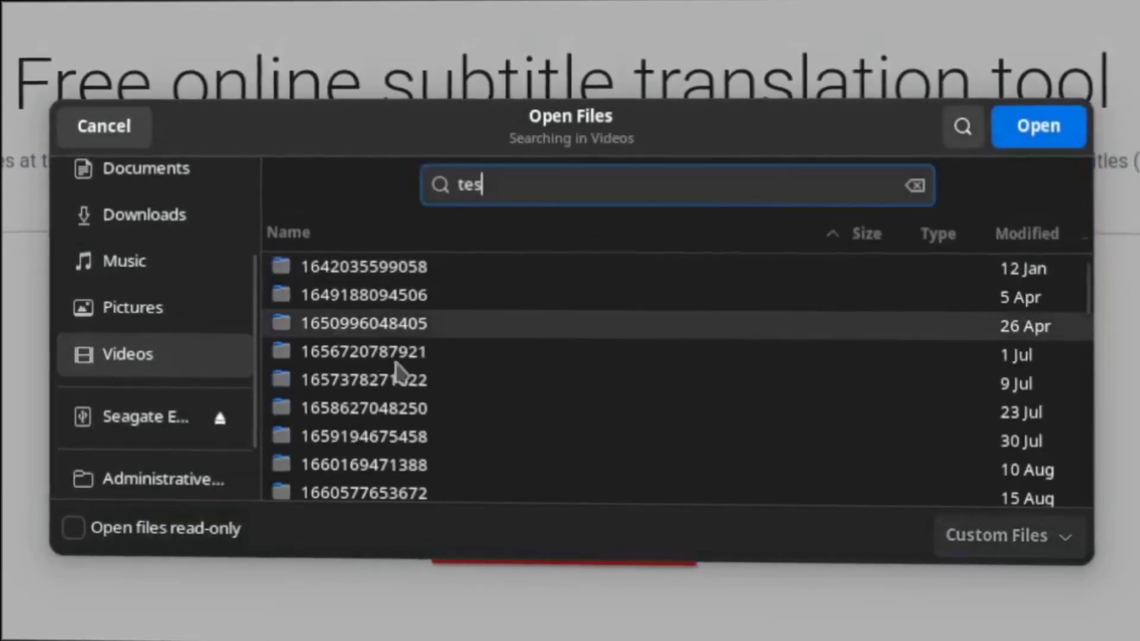
pyautogui.doubleClick(349, 294)
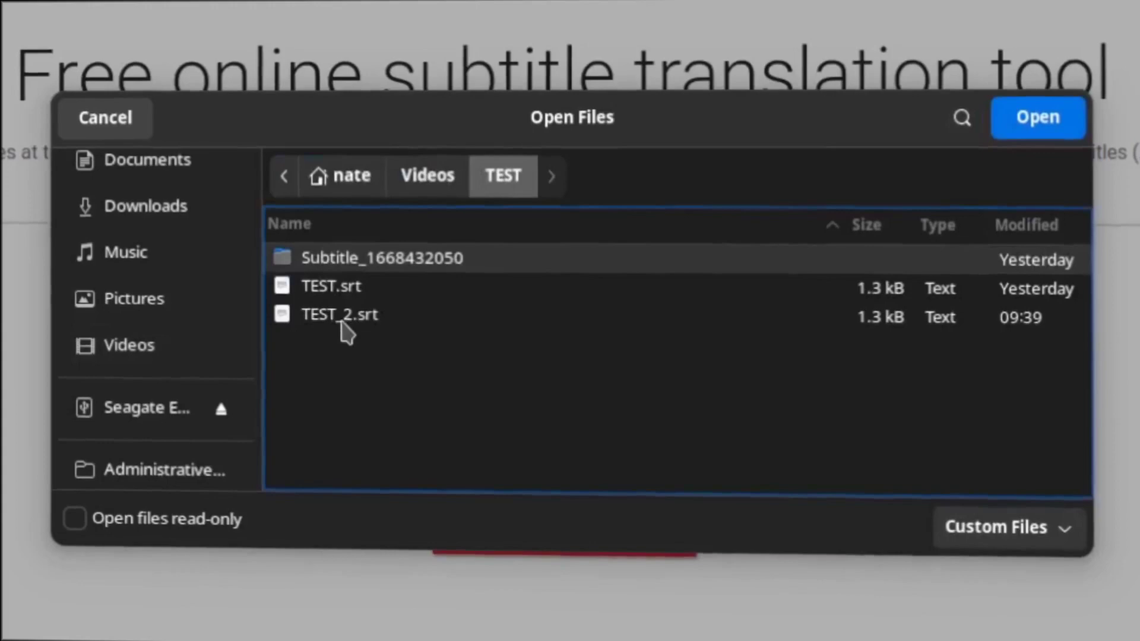
pyautogui.doubleClick(343, 314)
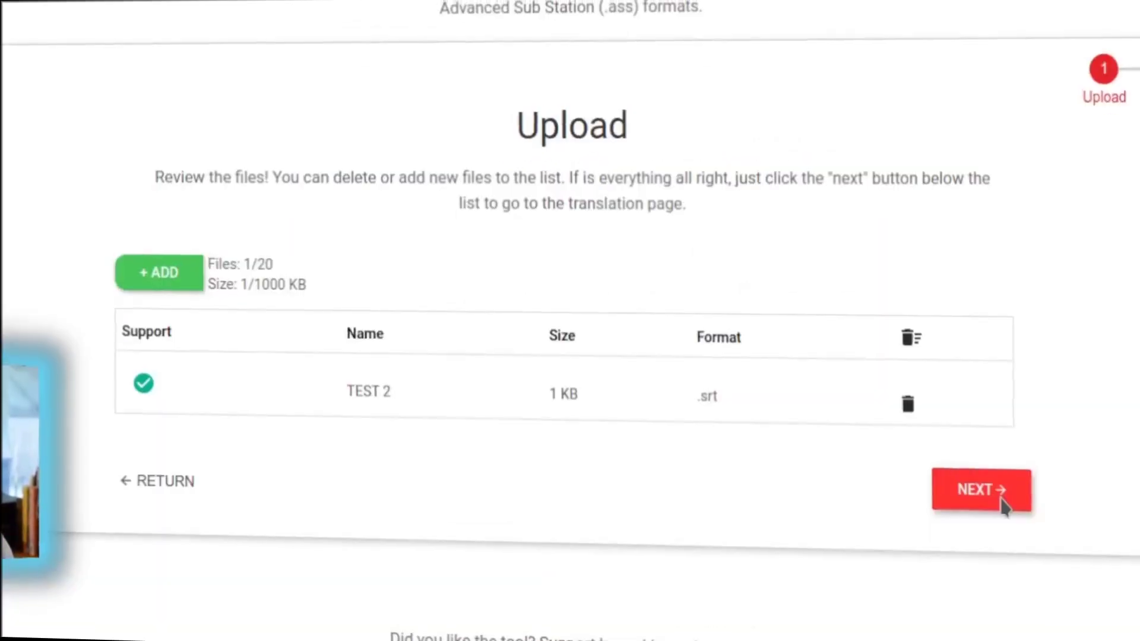
# Choose Spanish as the target language and translate TEST_2.srt.
pyautogui.click(1005, 497)
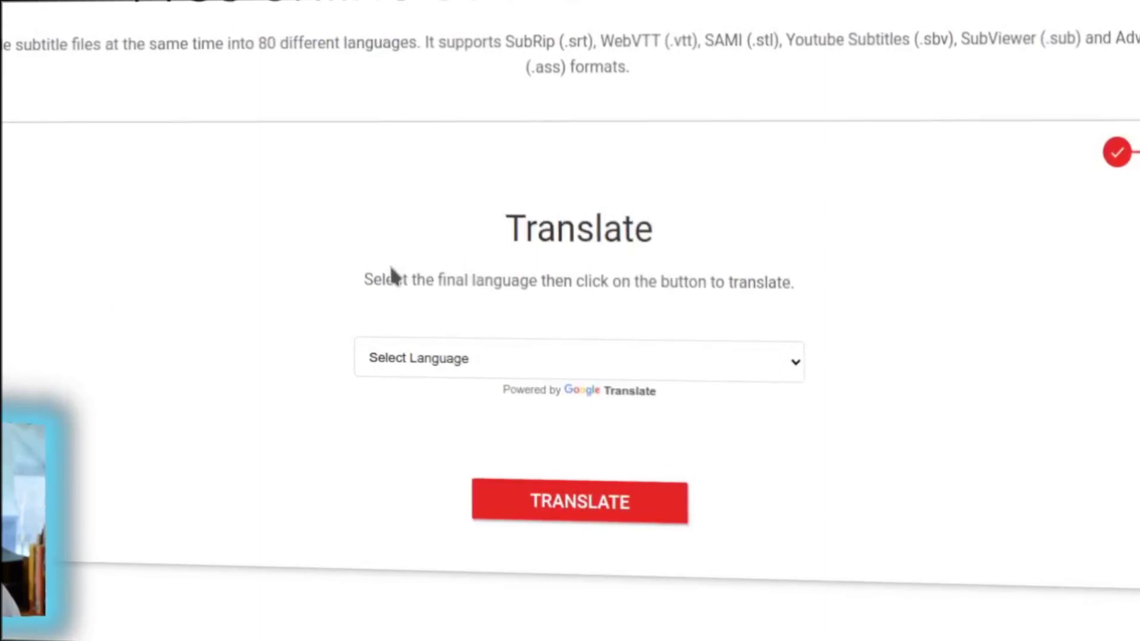
pyautogui.click(802, 426)
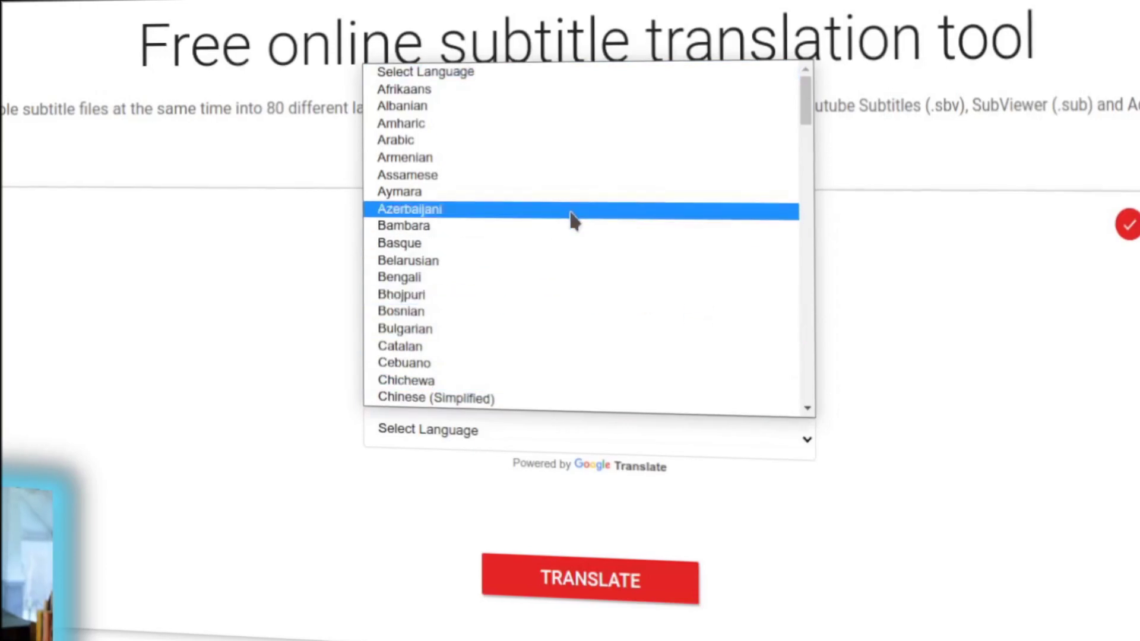
pyautogui.write('spanish')
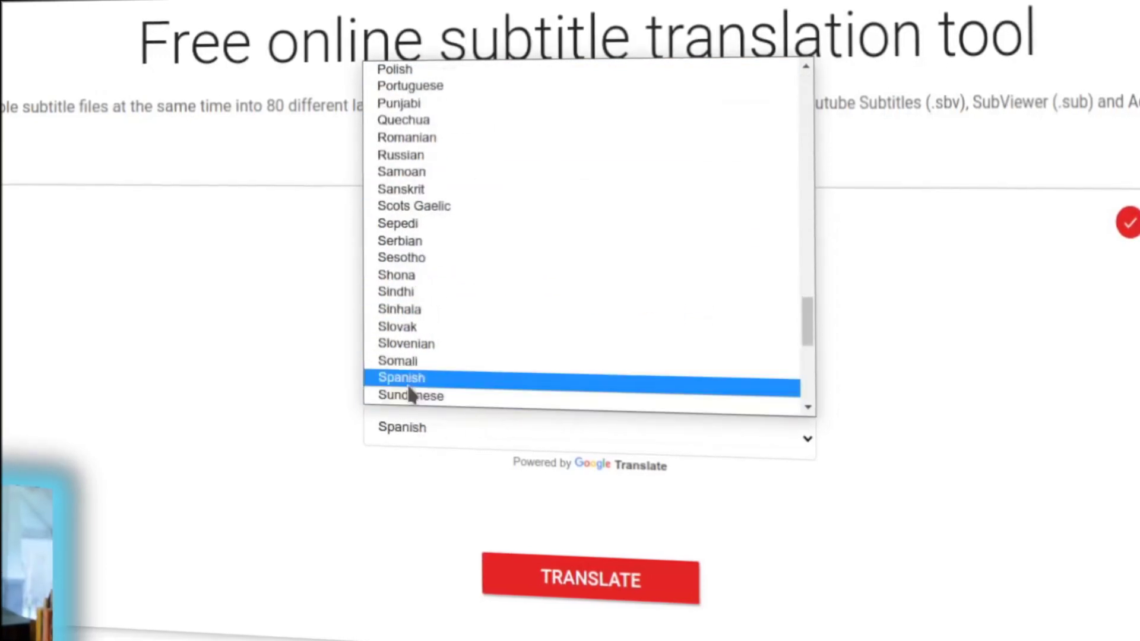
pyautogui.click(407, 378)
pyautogui.click(617, 593)
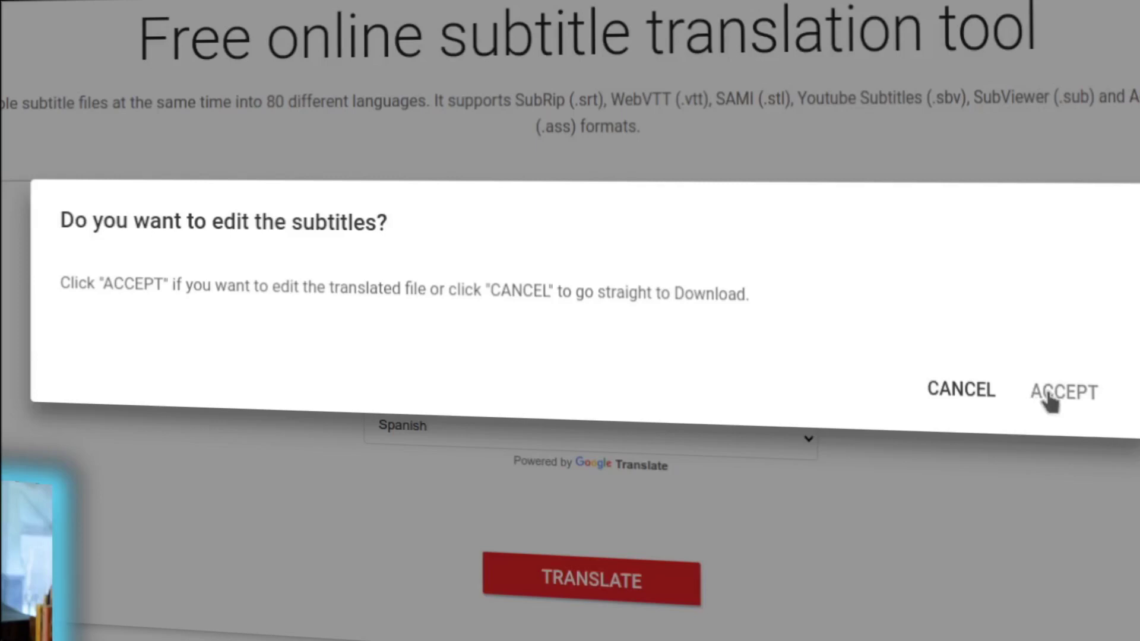
# Load the translated TEST_2 file into the subtitle editor.
pyautogui.click(1047, 399)
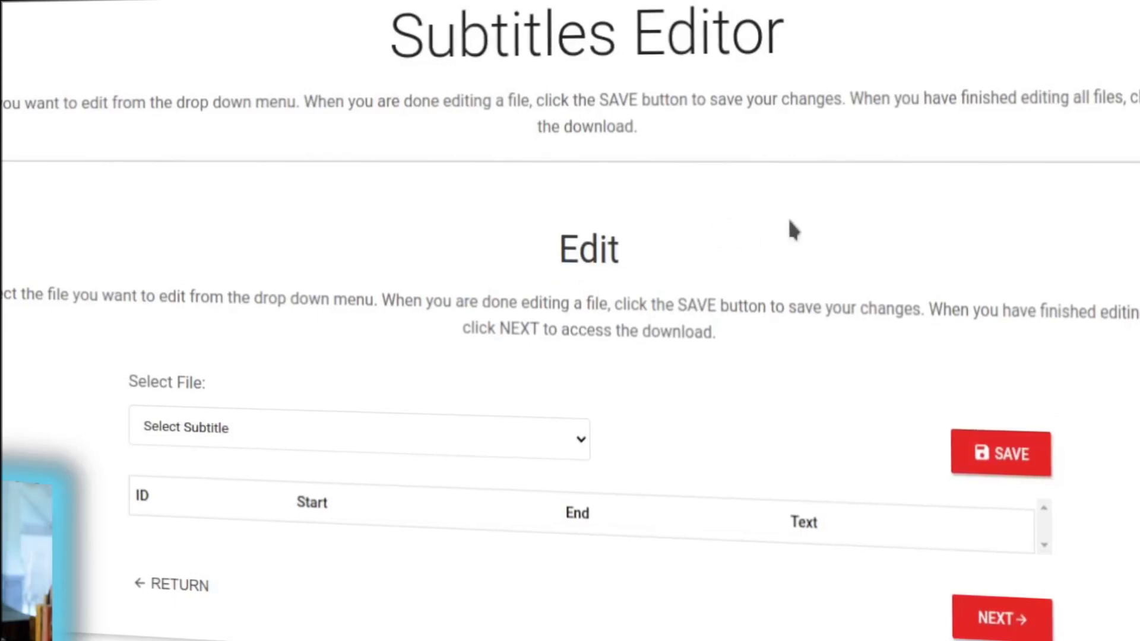
pyautogui.scroll(-3, 788, 220)
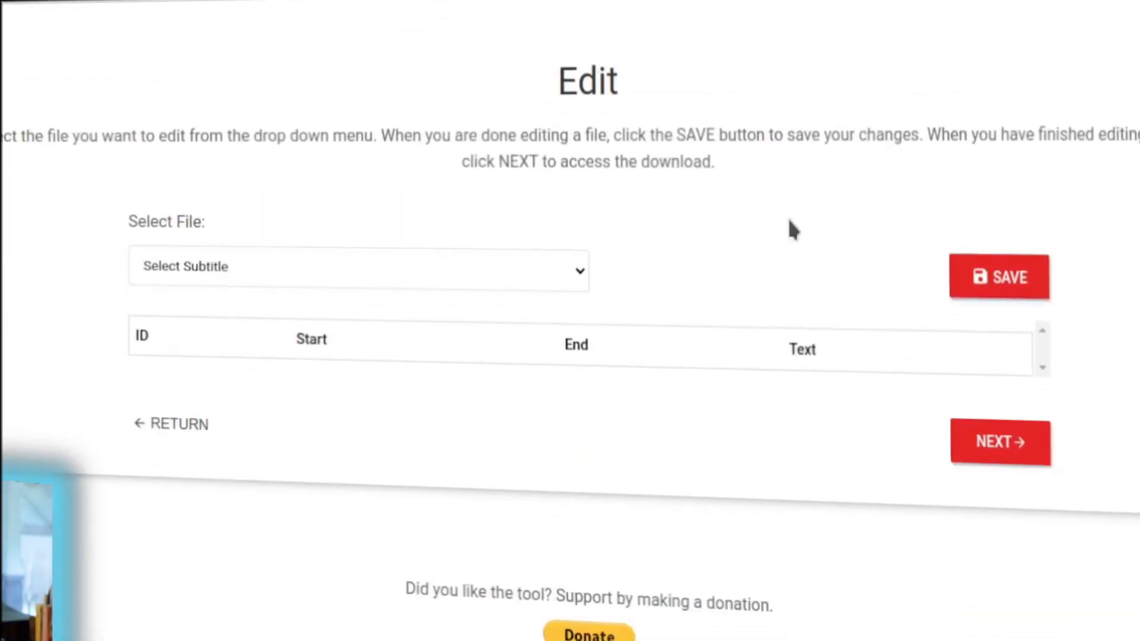
pyautogui.click(409, 279)
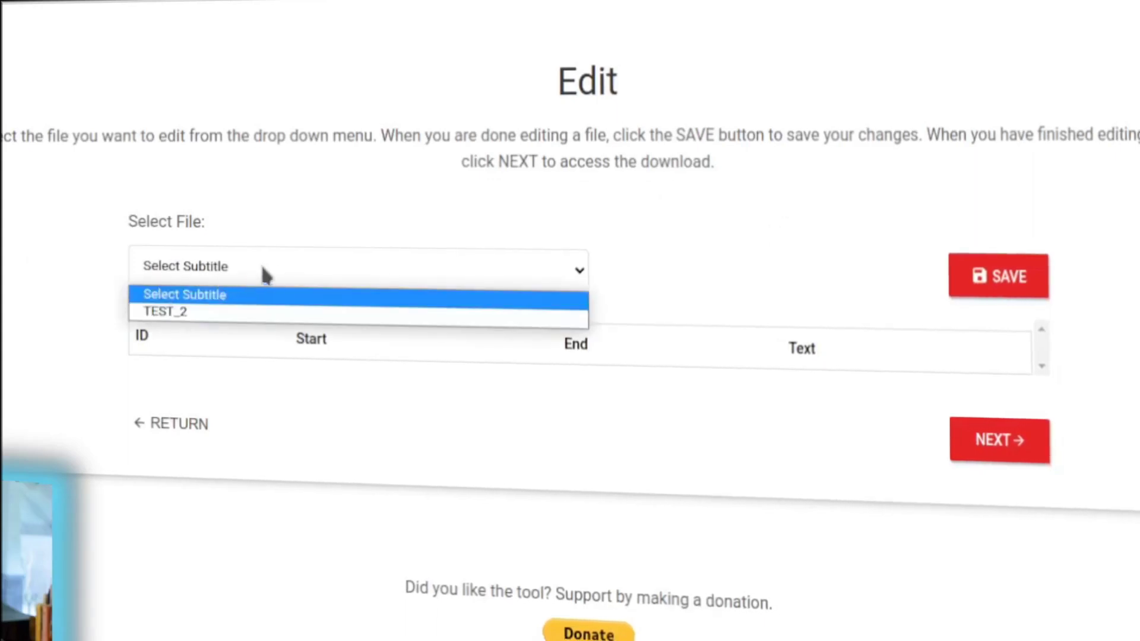
pyautogui.click(221, 311)
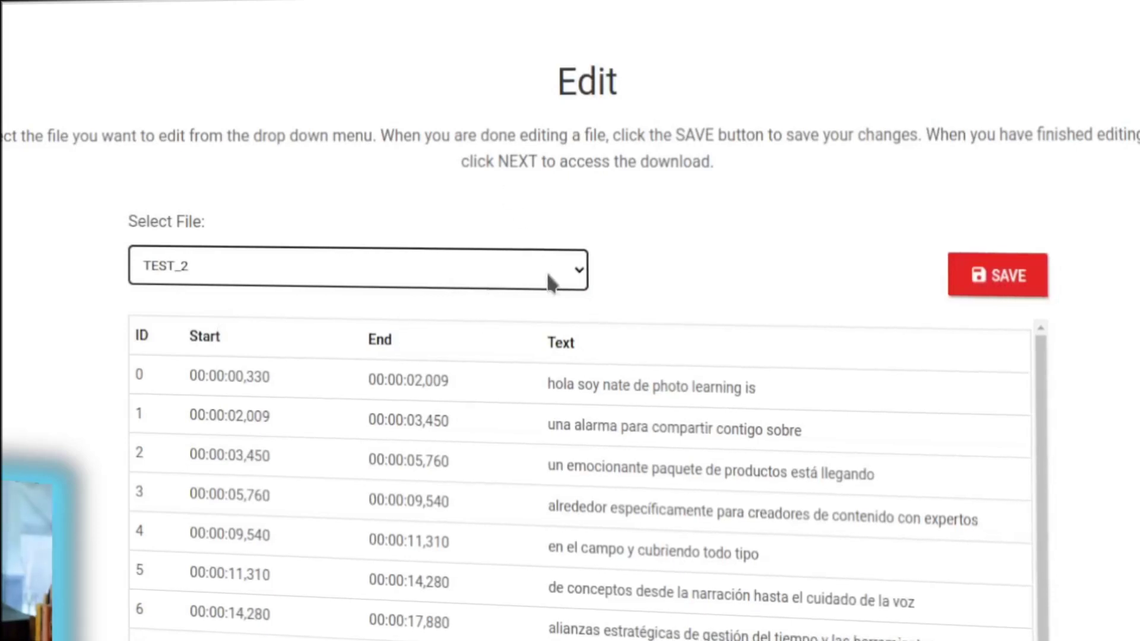
# Review the Spanish lines, touching subtitle 4, down to final line 17.
pyautogui.scroll(-1, 638, 380)
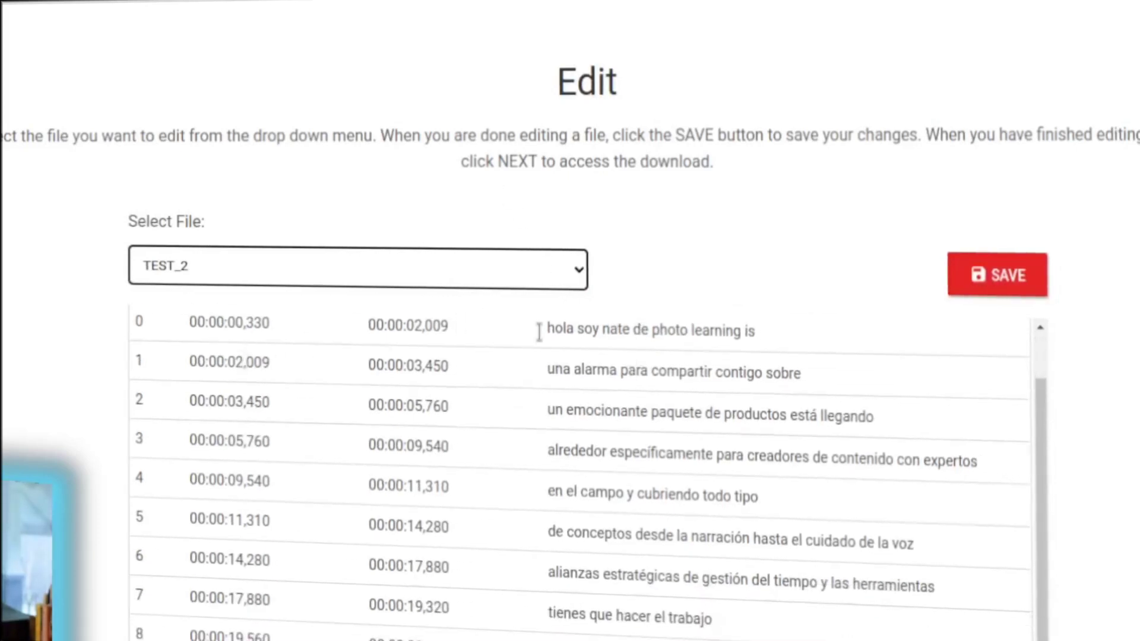
pyautogui.scroll(3, 600, 363)
pyautogui.scroll(-10, 799, 475)
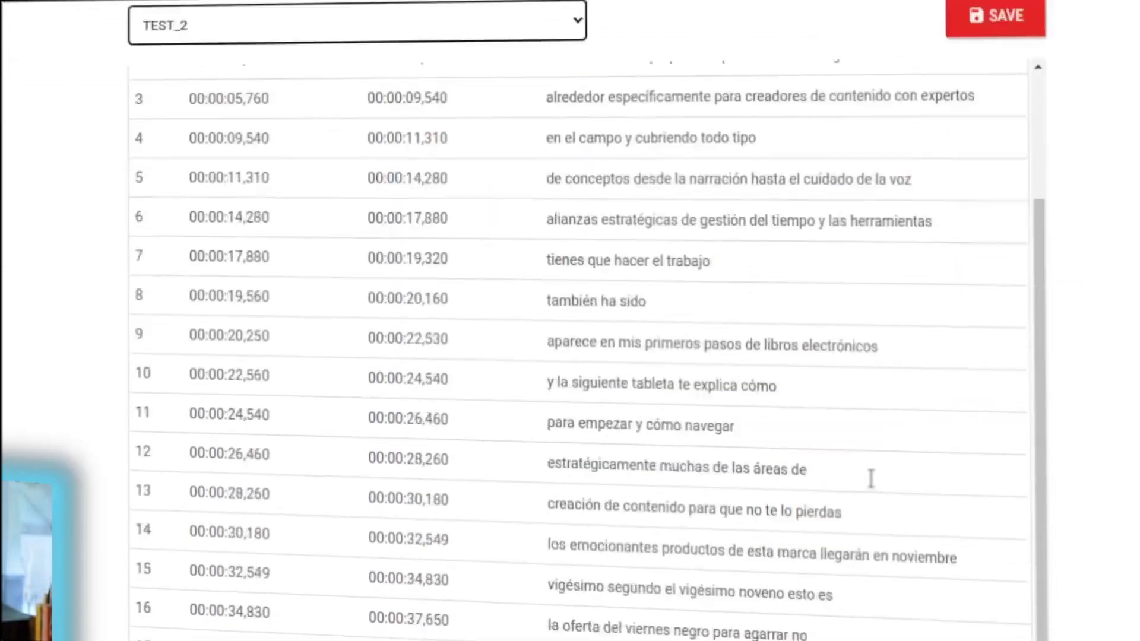
pyautogui.scroll(10, 570, 321)
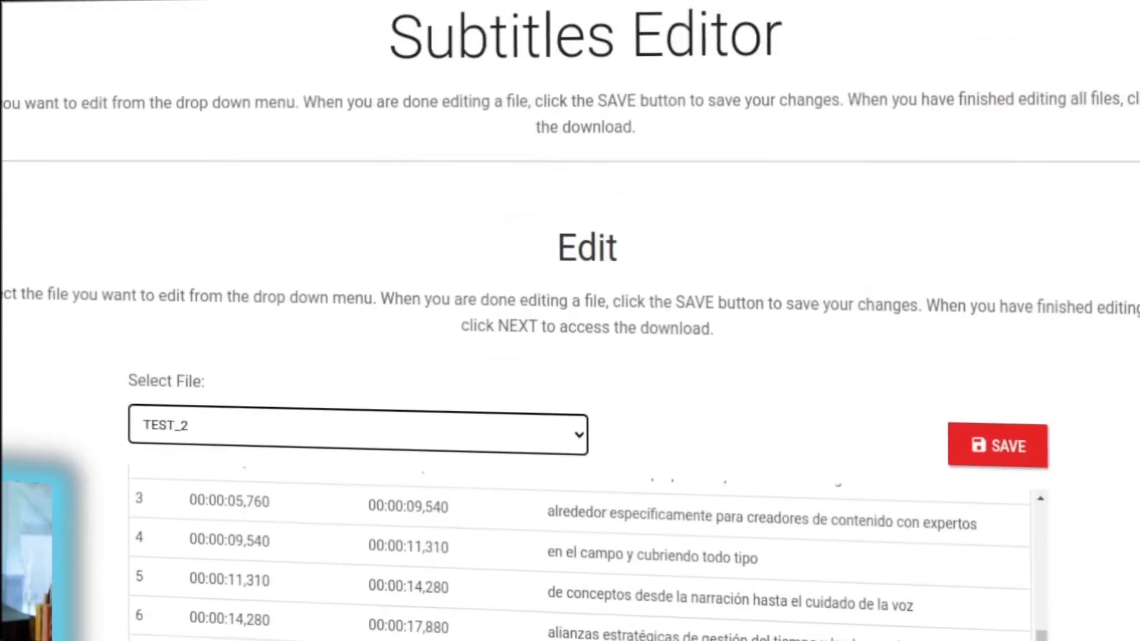
pyautogui.click(827, 557)
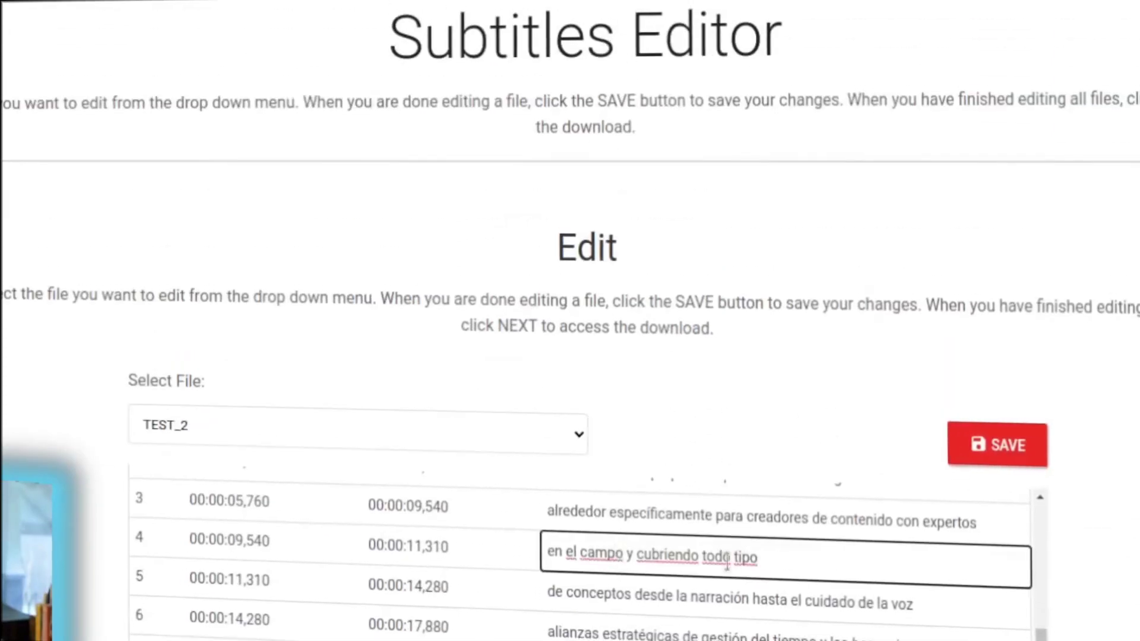
pyautogui.scroll(-8, 570, 356)
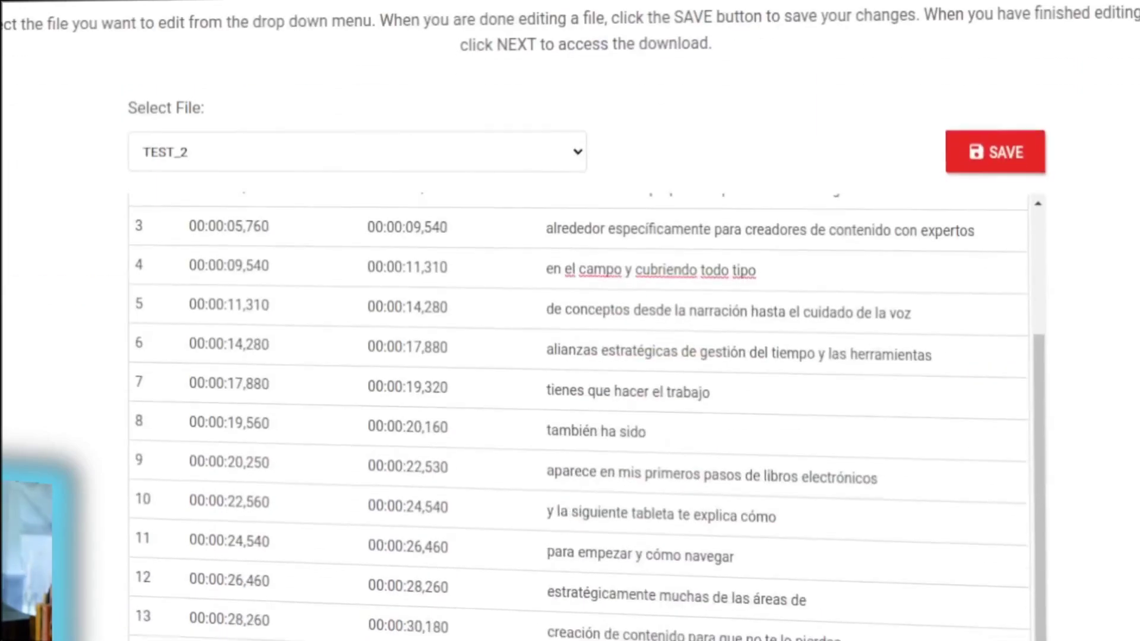
pyautogui.scroll(8, 1009, 447)
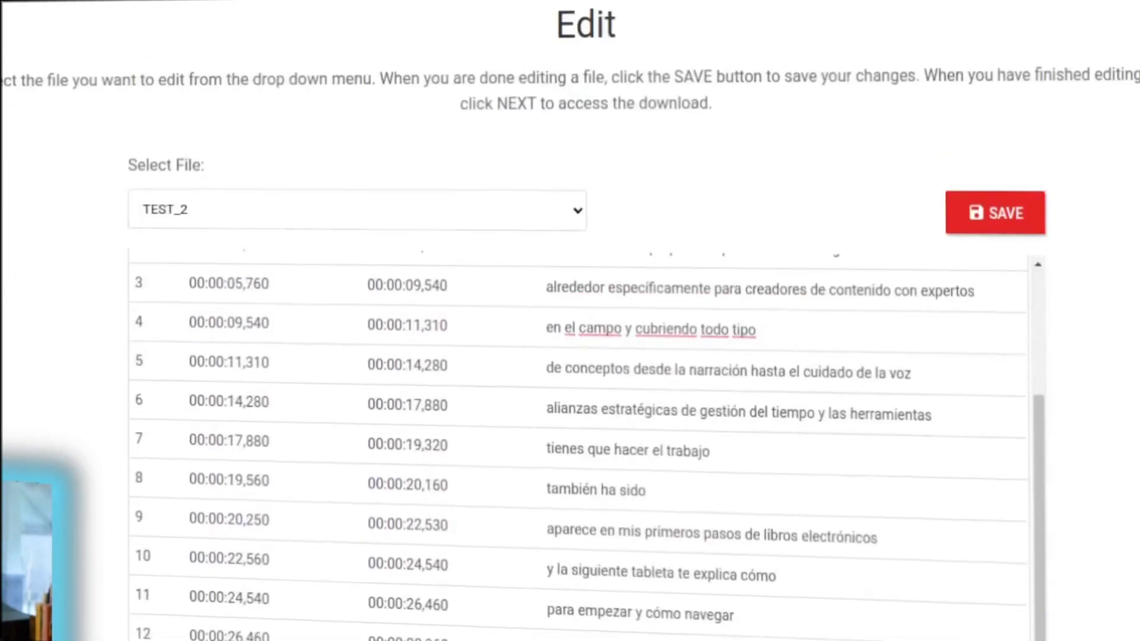
pyautogui.scroll(-8, 950, 445)
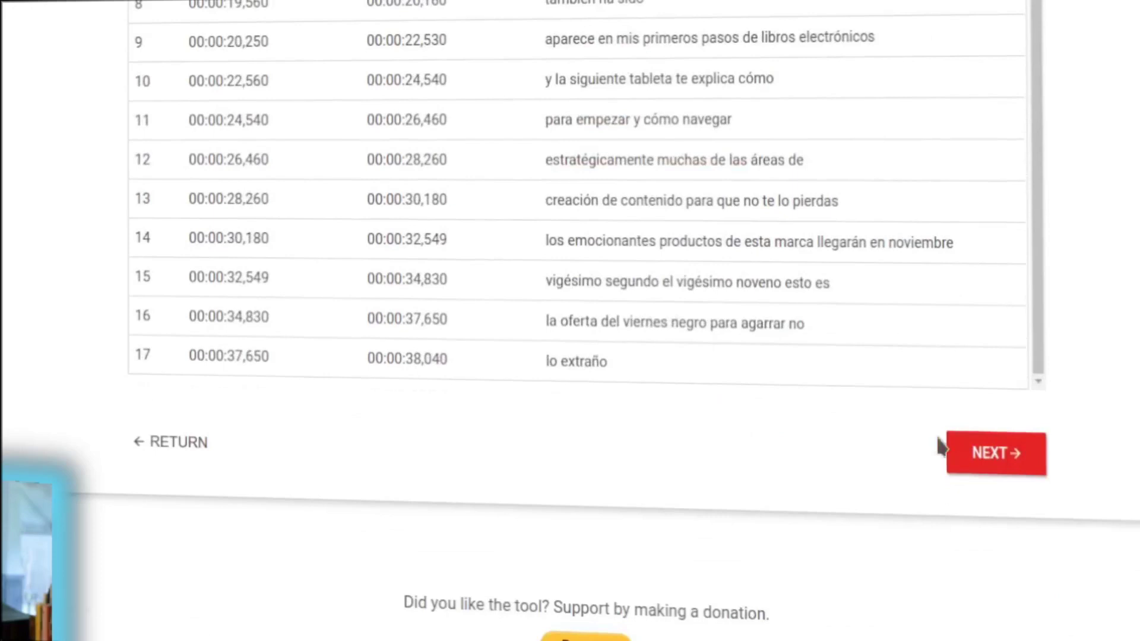
# Download the translation, skipping the donation prompt, as Subtitle_1668523324.zip into Videos/TEST.
pyautogui.click(1010, 454)
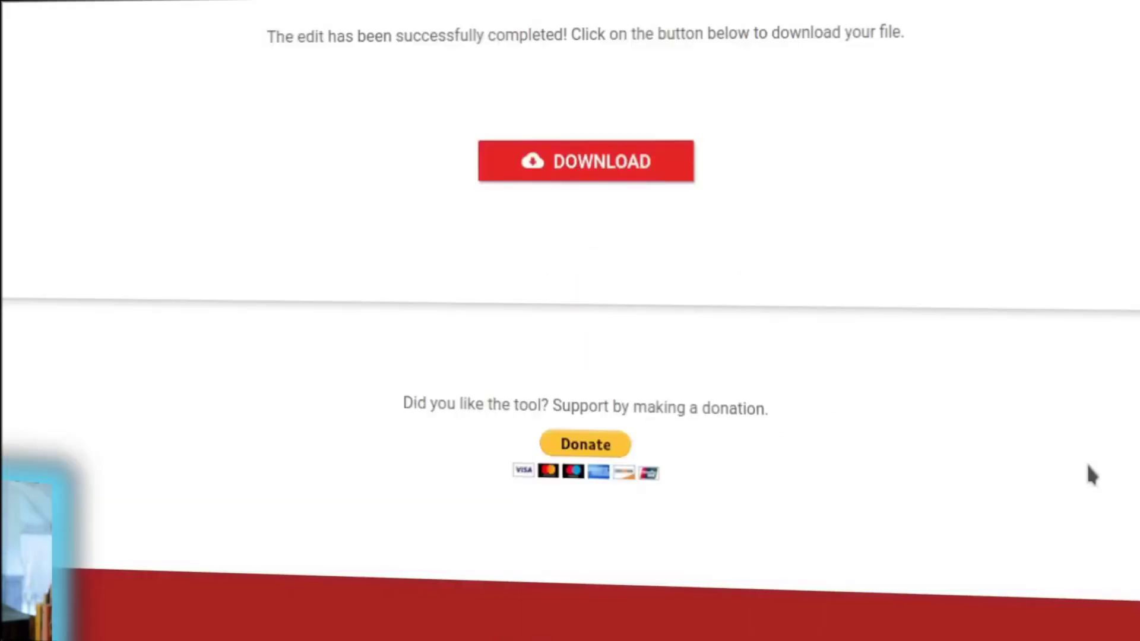
pyautogui.click(590, 174)
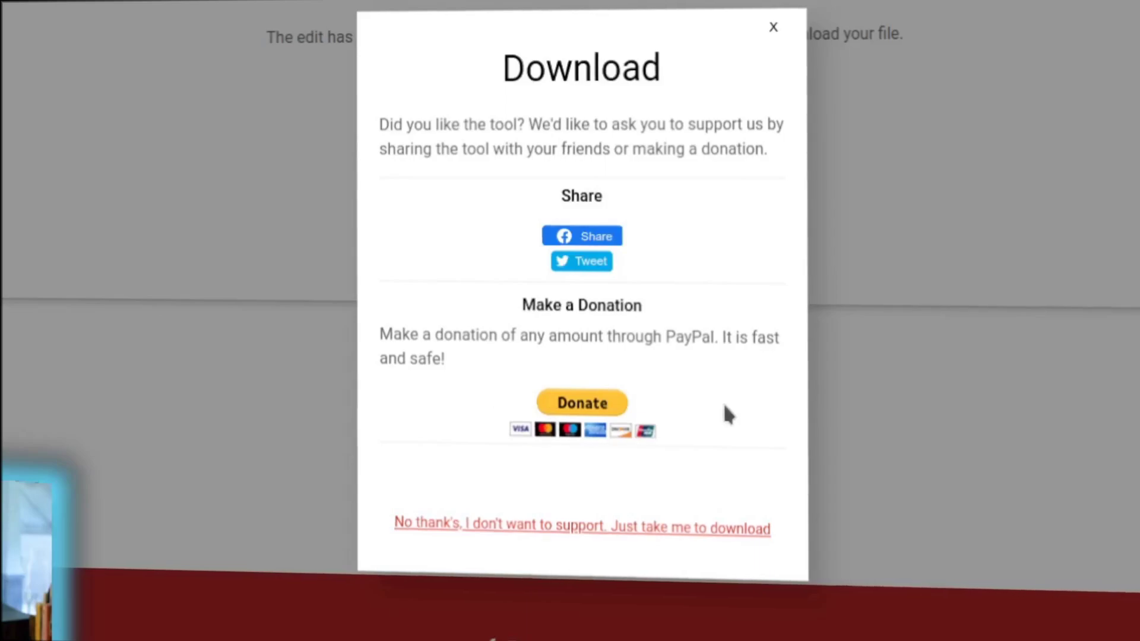
pyautogui.click(616, 528)
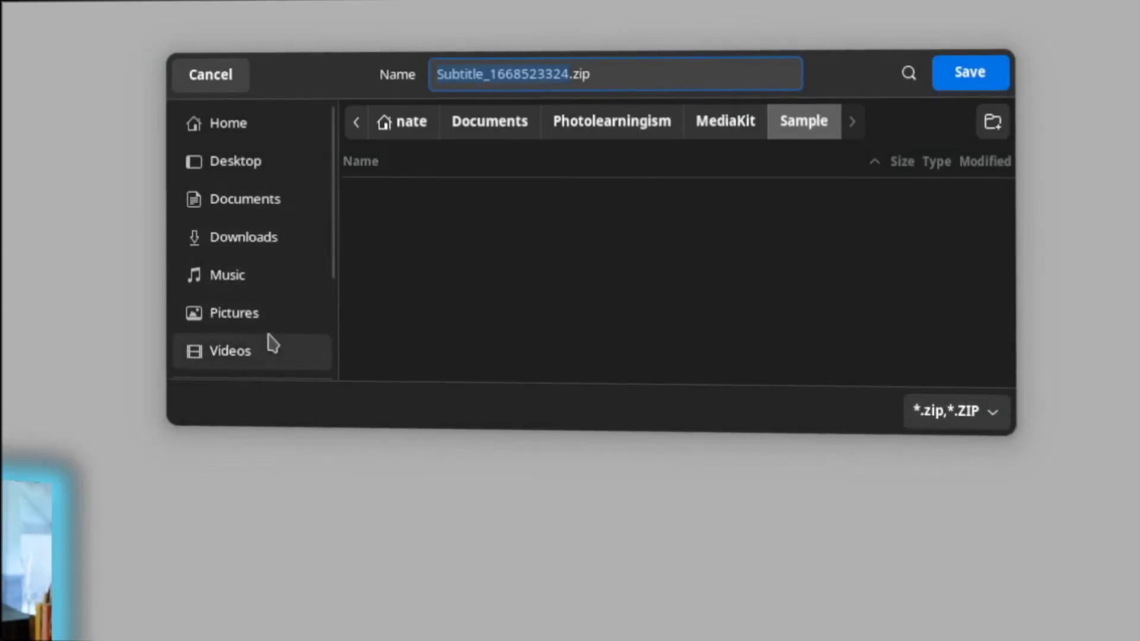
pyautogui.click(279, 349)
pyautogui.scroll(-3, 562, 234)
pyautogui.write('tes')
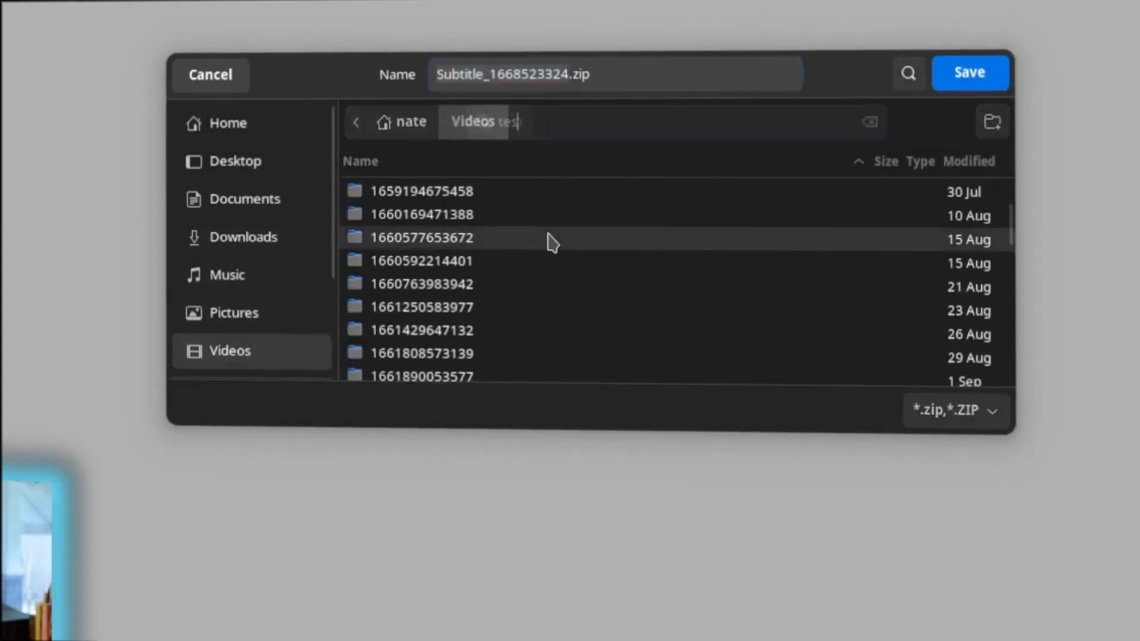
pyautogui.doubleClick(373, 220)
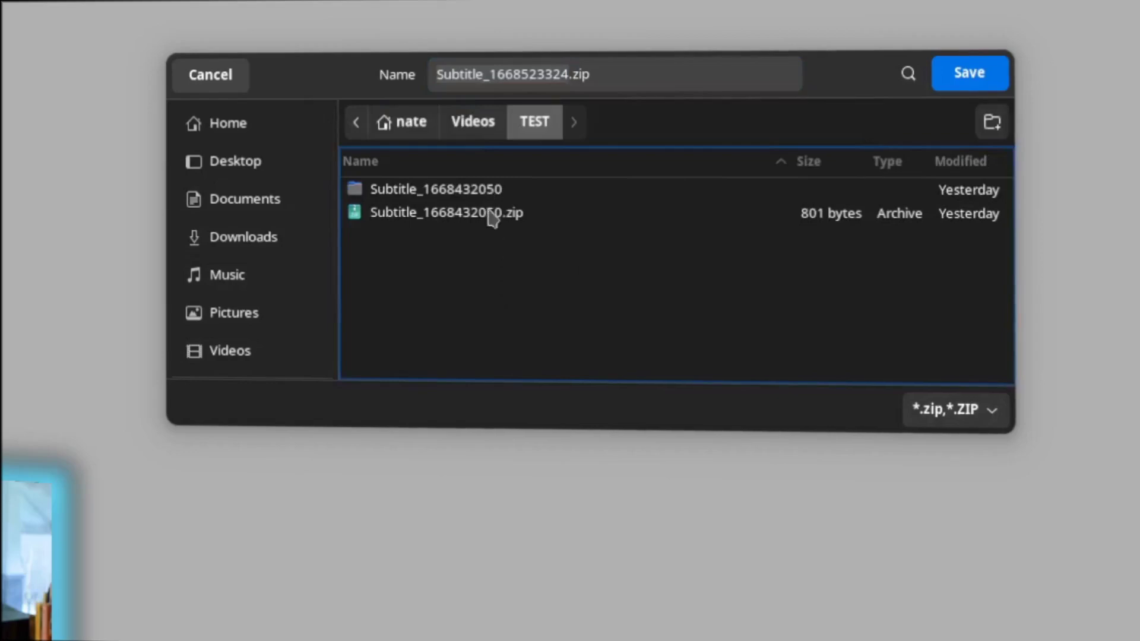
pyautogui.click(997, 75)
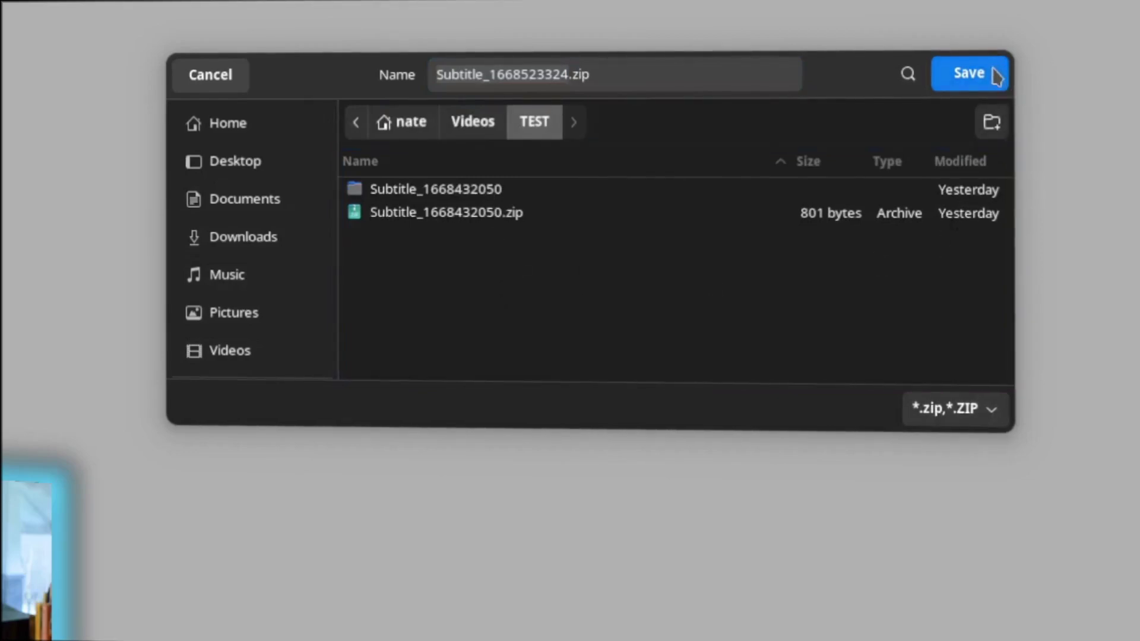
pyautogui.click(973, 74)
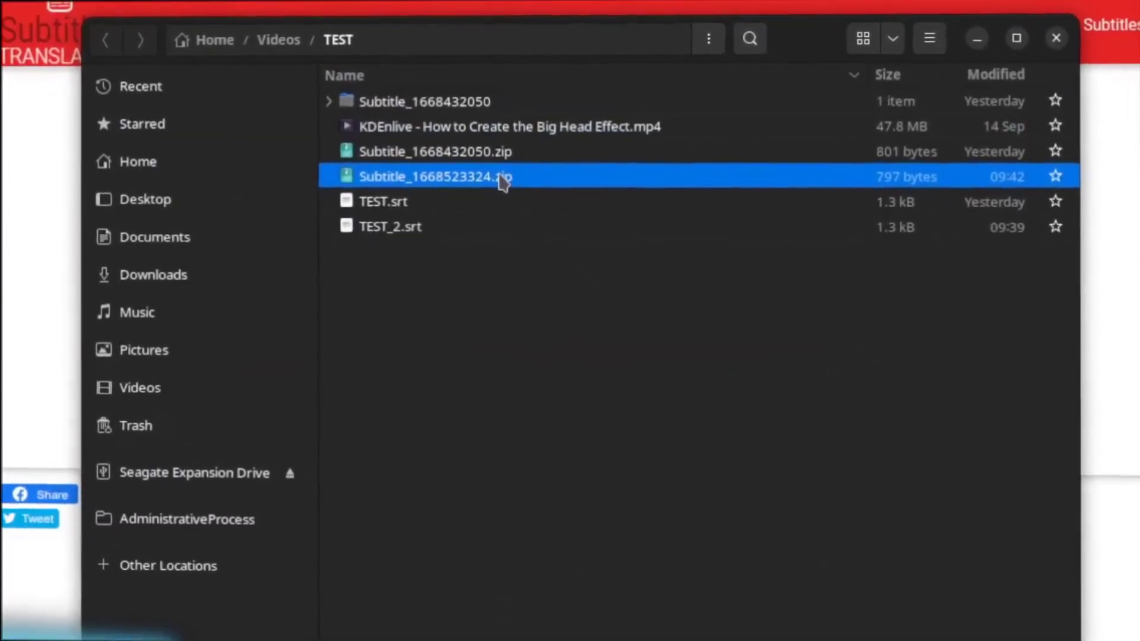
# Extract Subtitle_1668523324.zip here and open the resulting folder containing TEST_2.srt.
pyautogui.rightClick(503, 181)
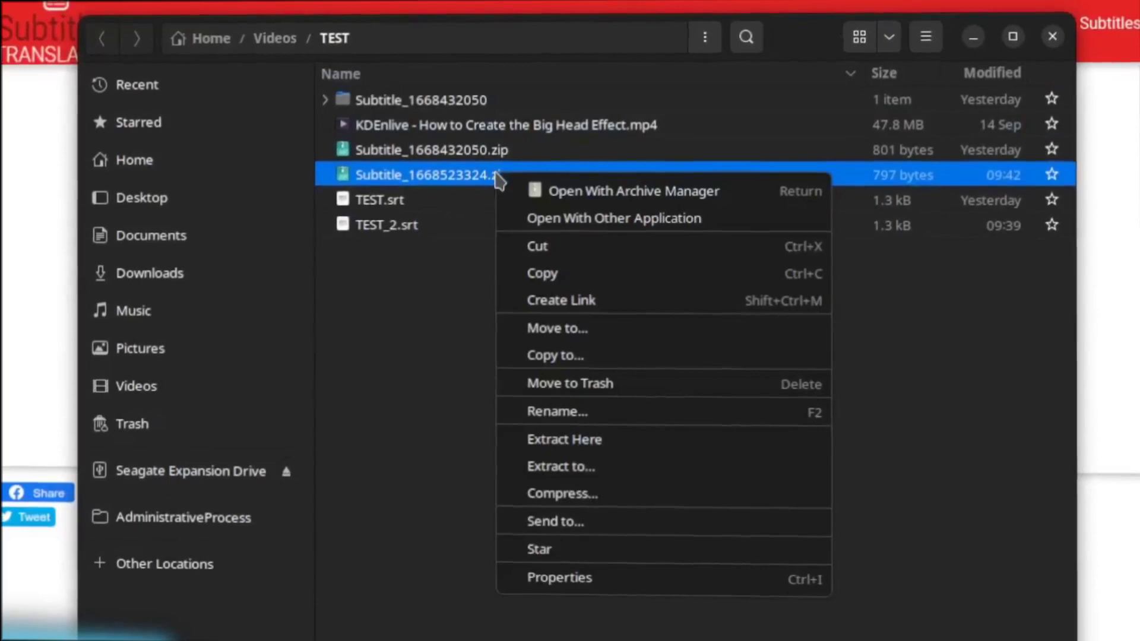
pyautogui.click(624, 441)
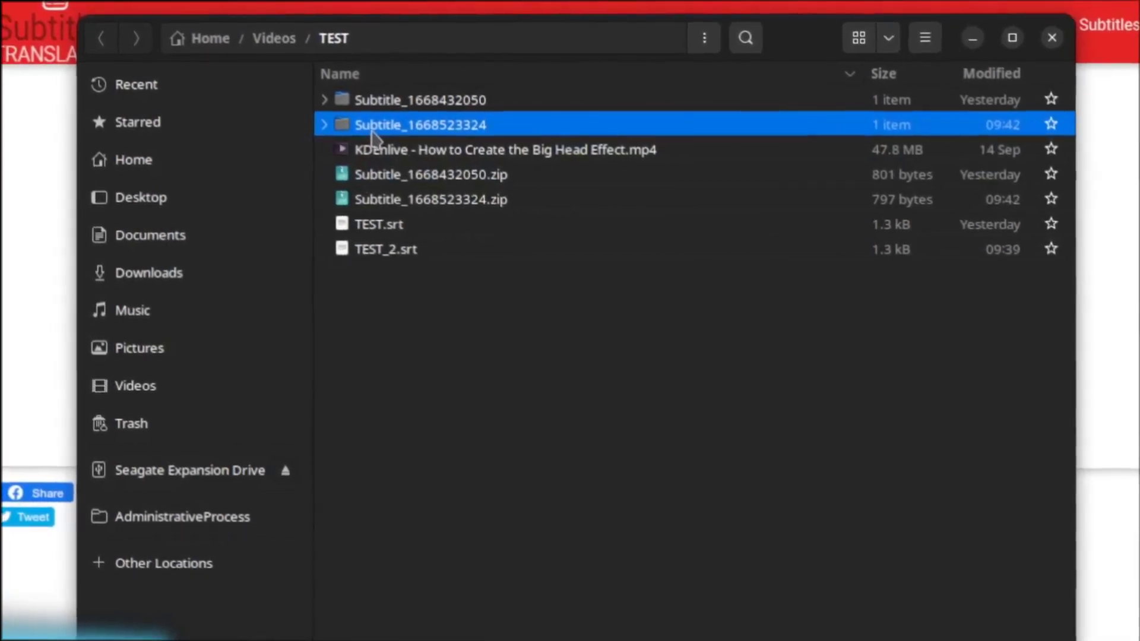
pyautogui.doubleClick(433, 128)
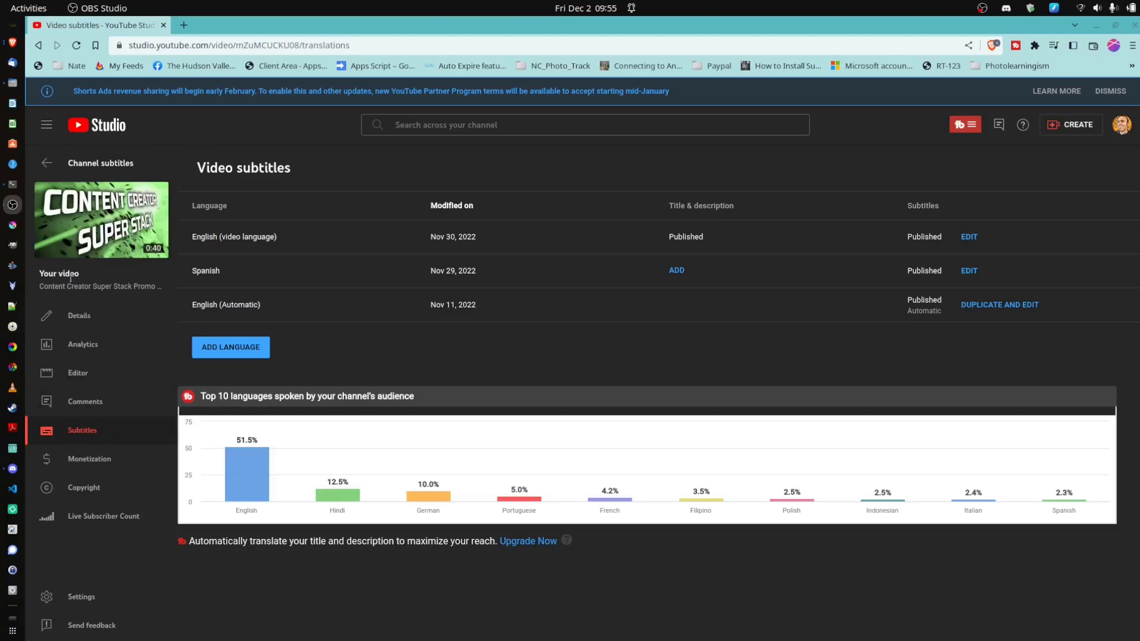
# Use the sidebar back link to return to the Channel subtitles video list.
pyautogui.click(48, 163)
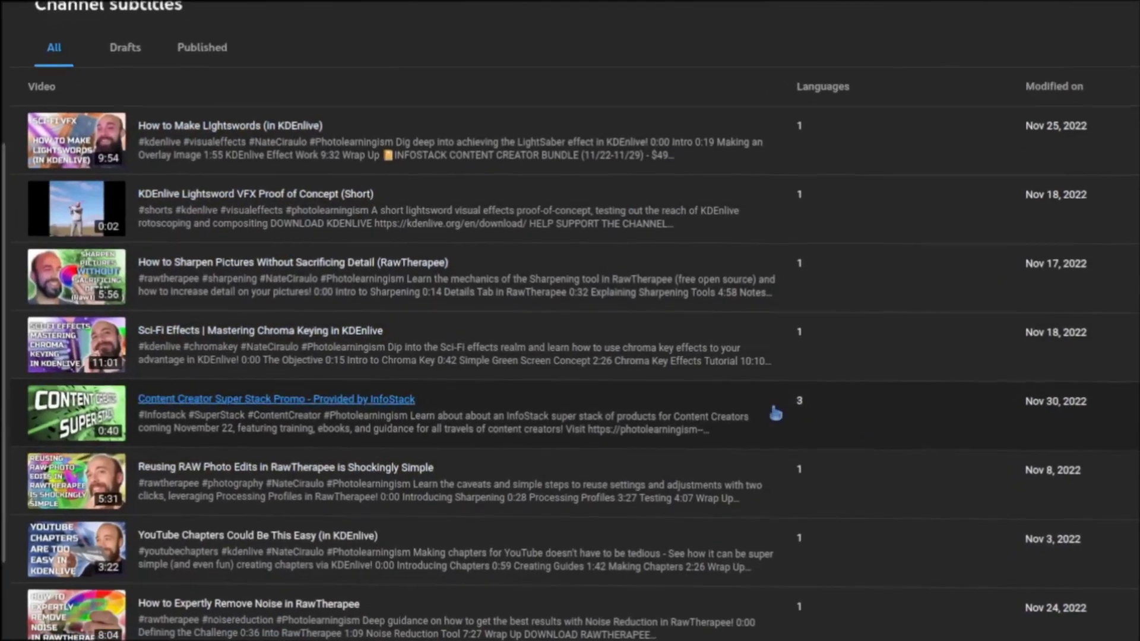
# Open the Content Creator Super Stack Promo video's subtitles and add Hindi as a language.
pyautogui.click(605, 399)
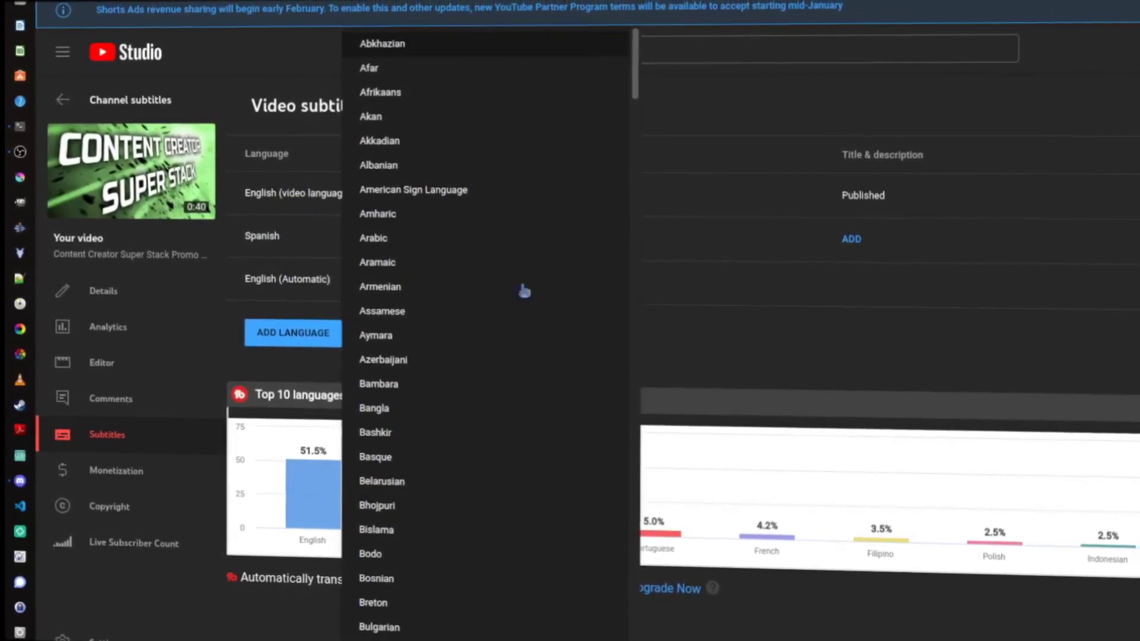
pyautogui.scroll(-1, 518, 279)
pyautogui.scroll(-15, 492, 383)
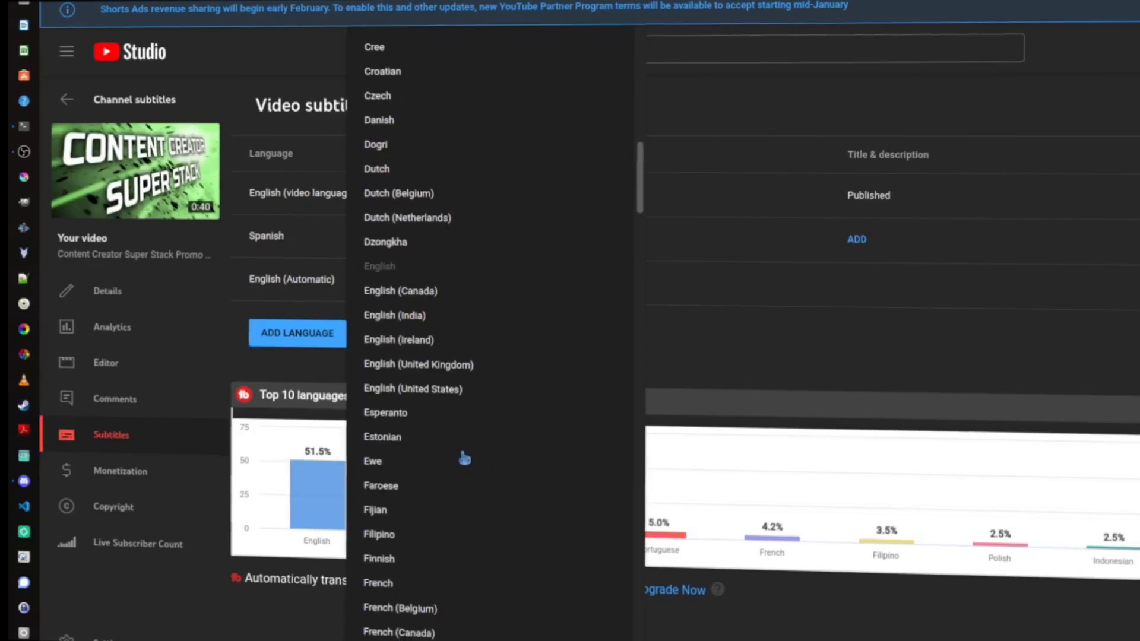
pyautogui.scroll(-5, 445, 488)
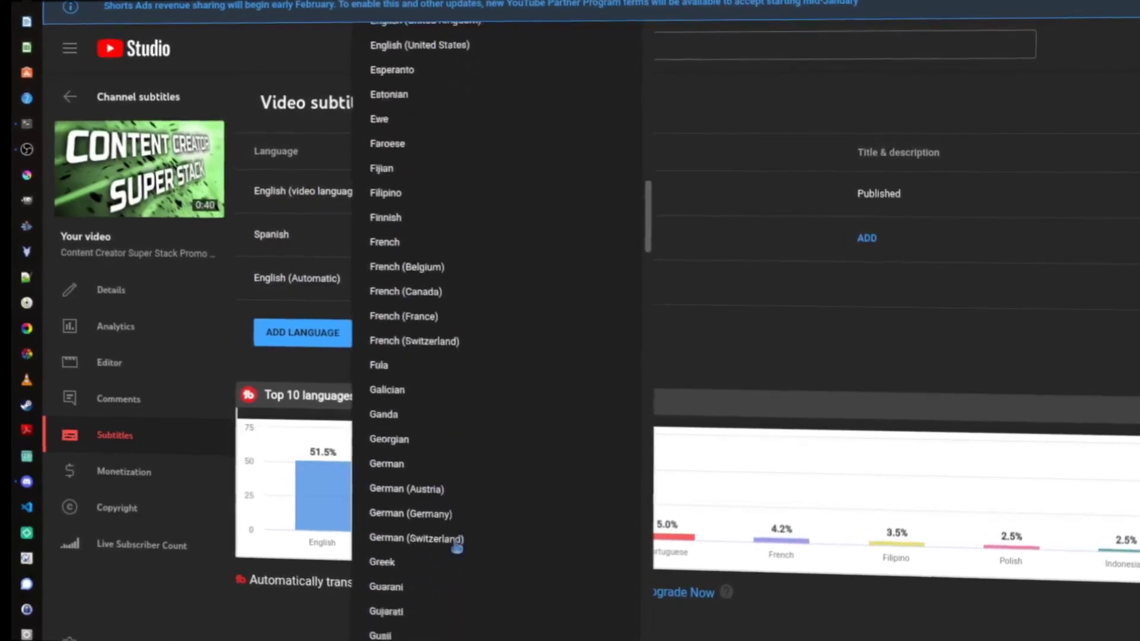
pyautogui.scroll(-3, 460, 571)
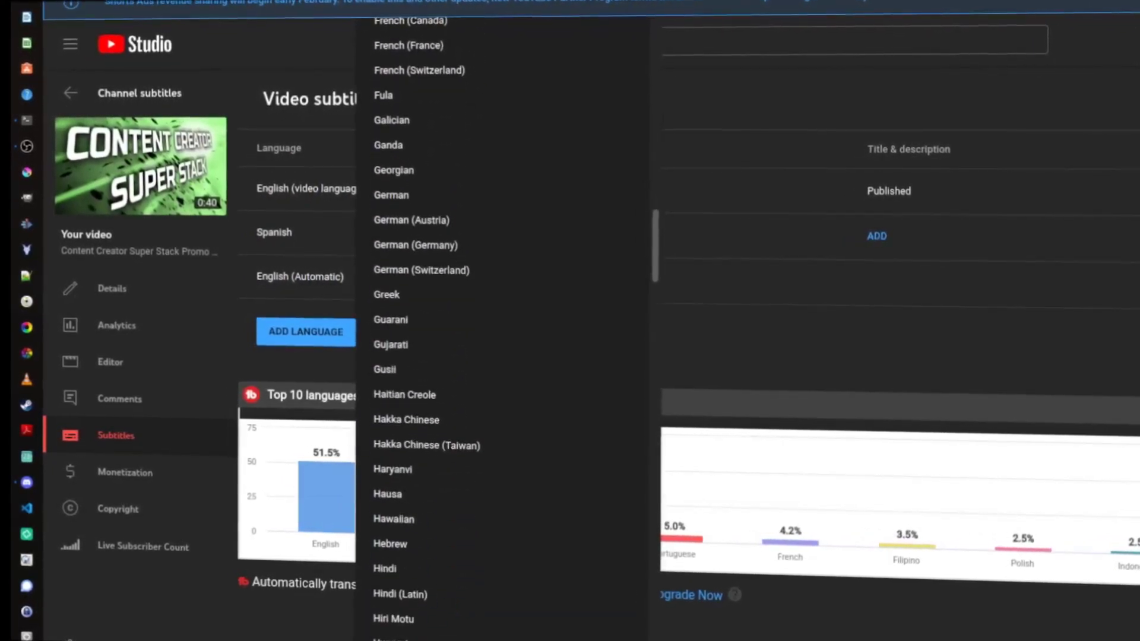
pyautogui.click(389, 571)
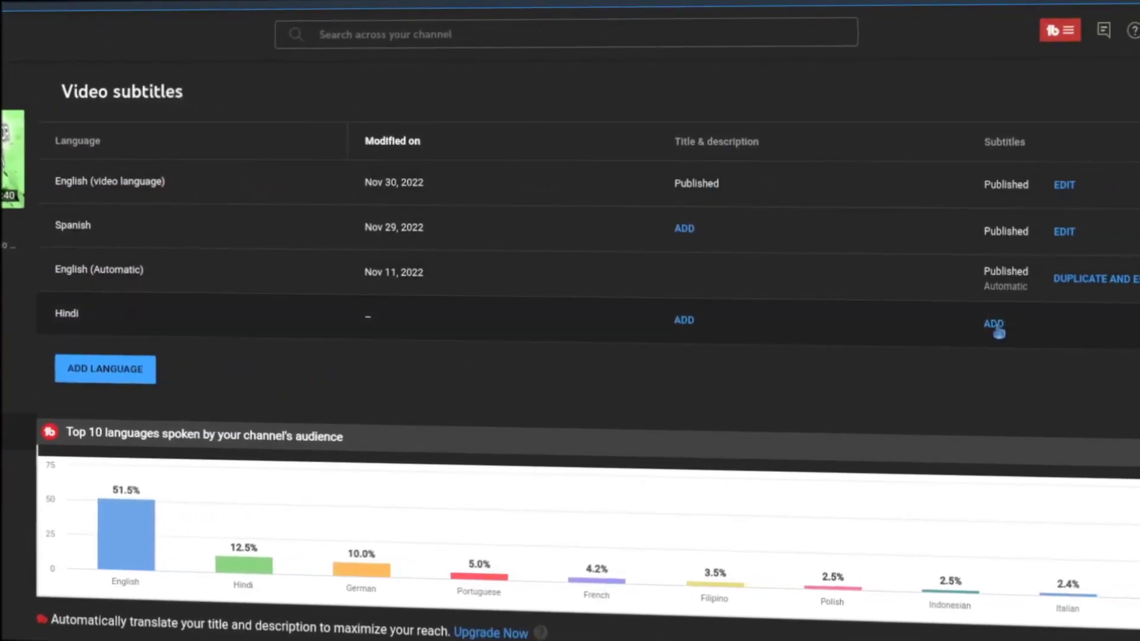
# Upload InfoStack_FrontPage_Promo_PROJ_Subtitles_ENG.hi.srt with timing from Videos/FINALS/Infostacks_FrontPage_Promo as Hindi subtitles.
pyautogui.click(993, 325)
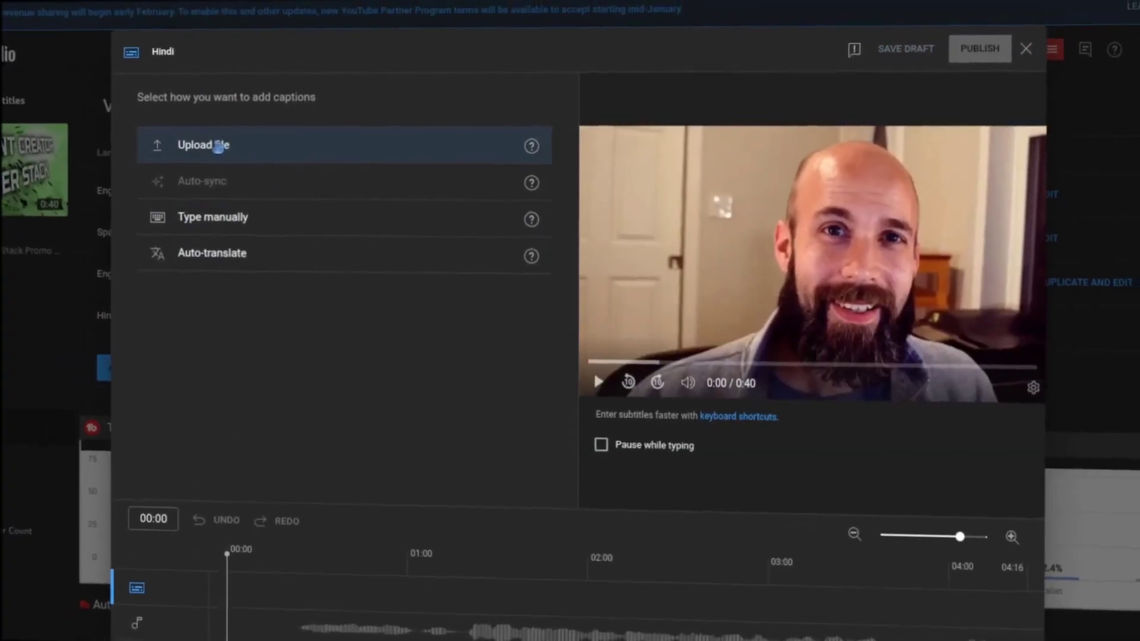
pyautogui.click(198, 135)
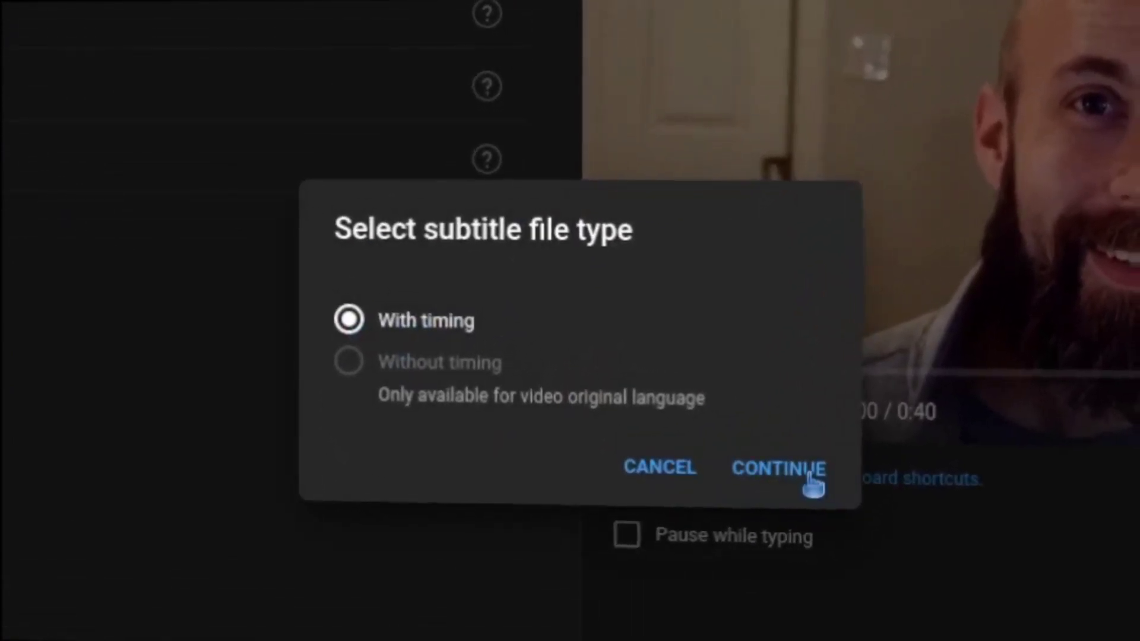
pyautogui.click(807, 476)
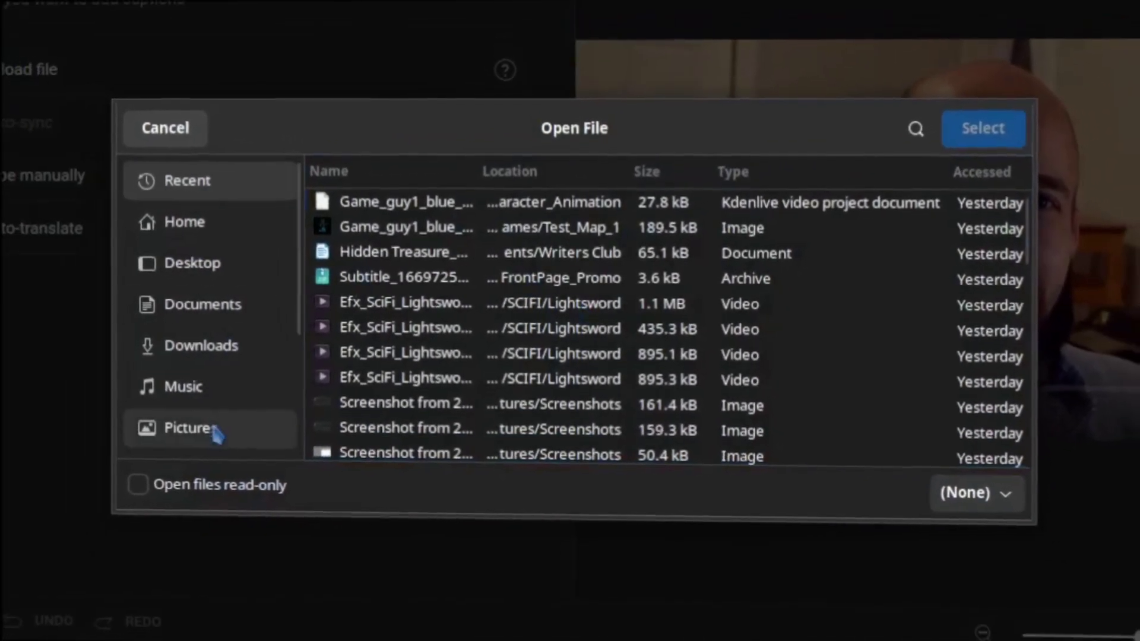
pyautogui.scroll(-3, 193, 418)
pyautogui.click(207, 330)
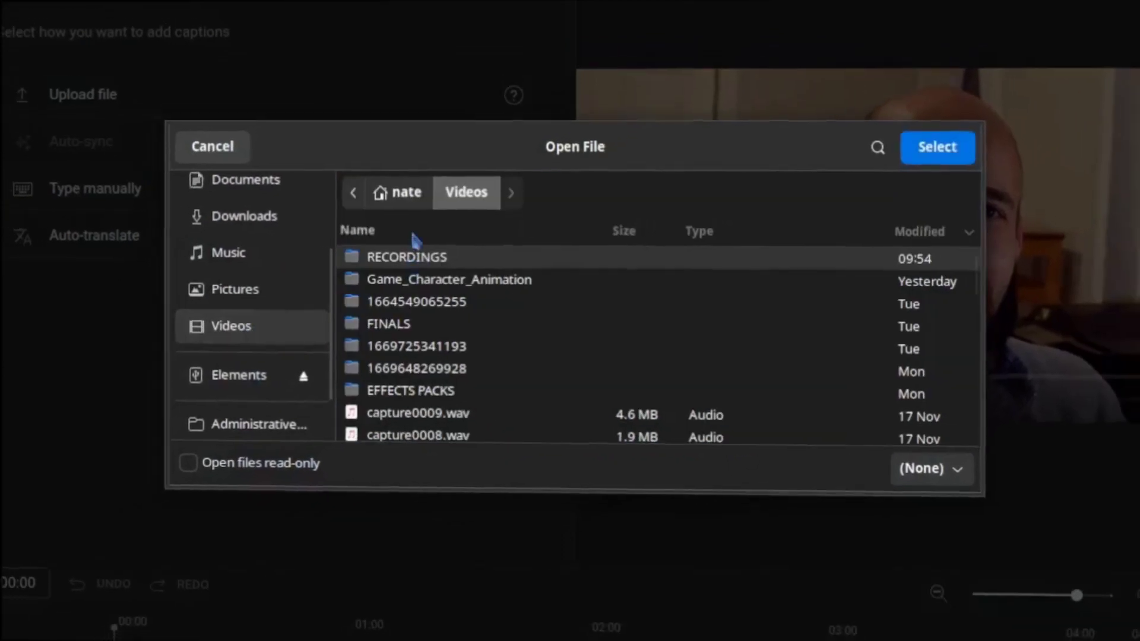
pyautogui.doubleClick(427, 320)
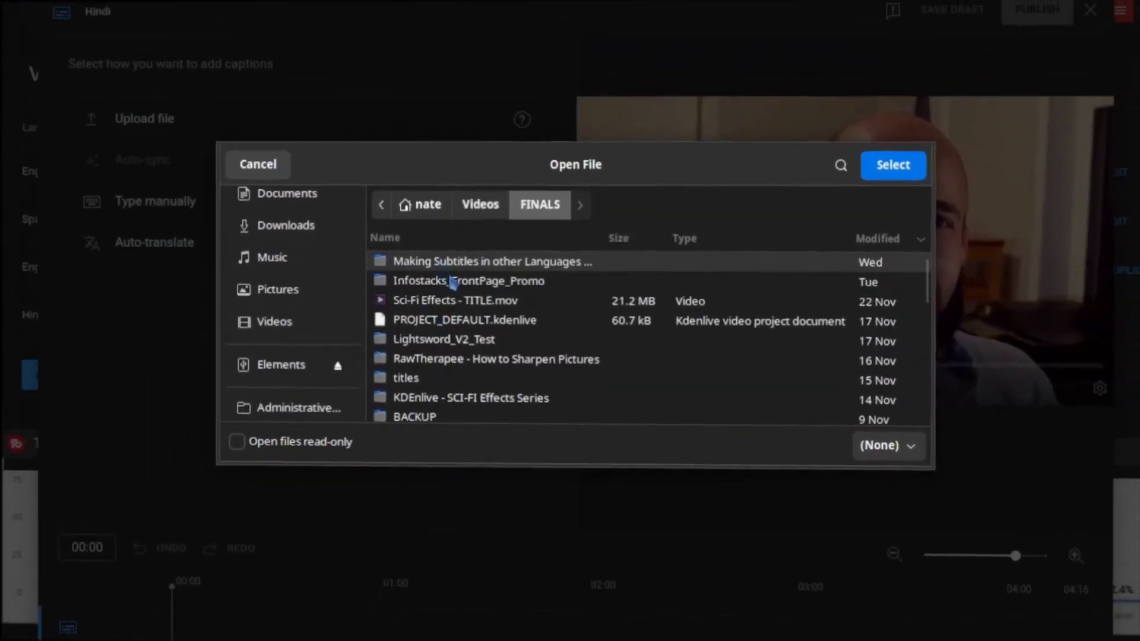
pyautogui.doubleClick(465, 279)
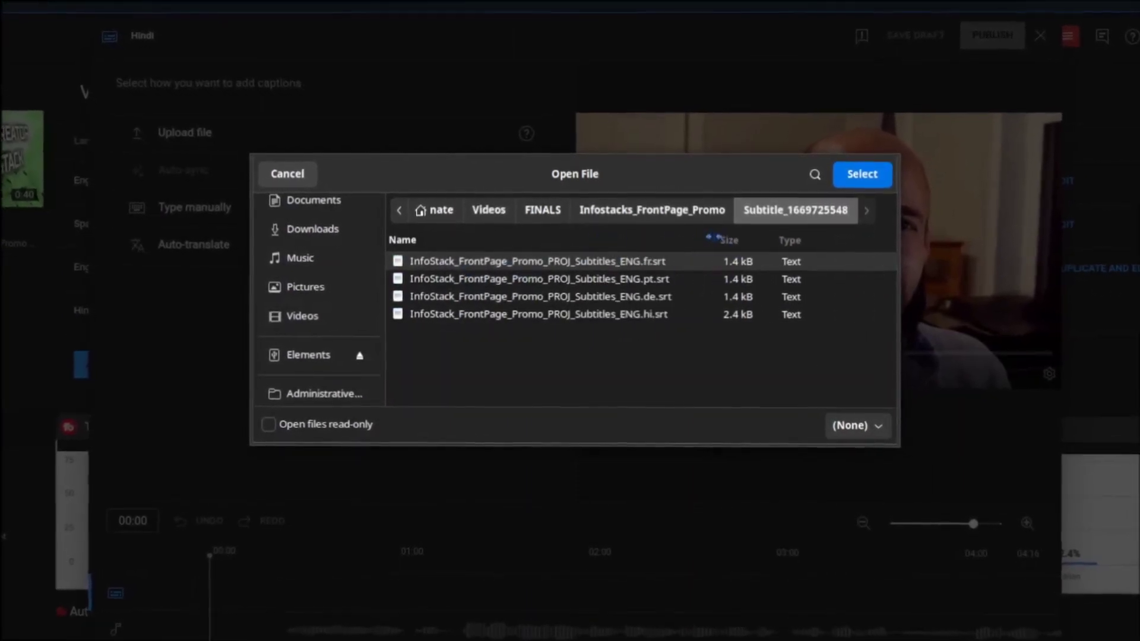
pyautogui.doubleClick(661, 315)
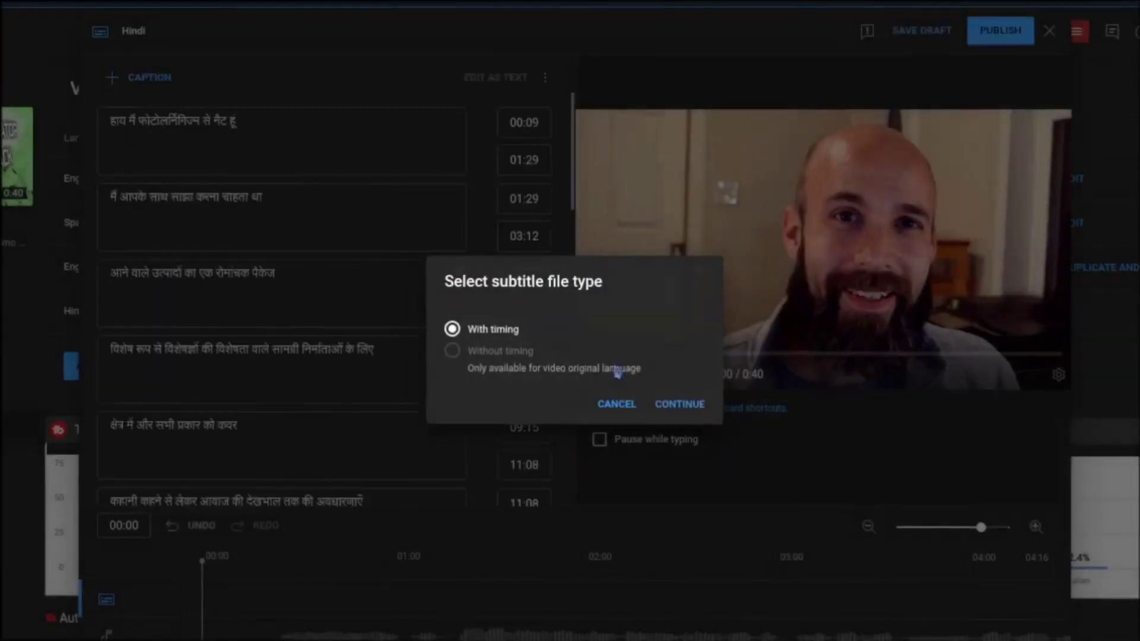
pyautogui.click(676, 396)
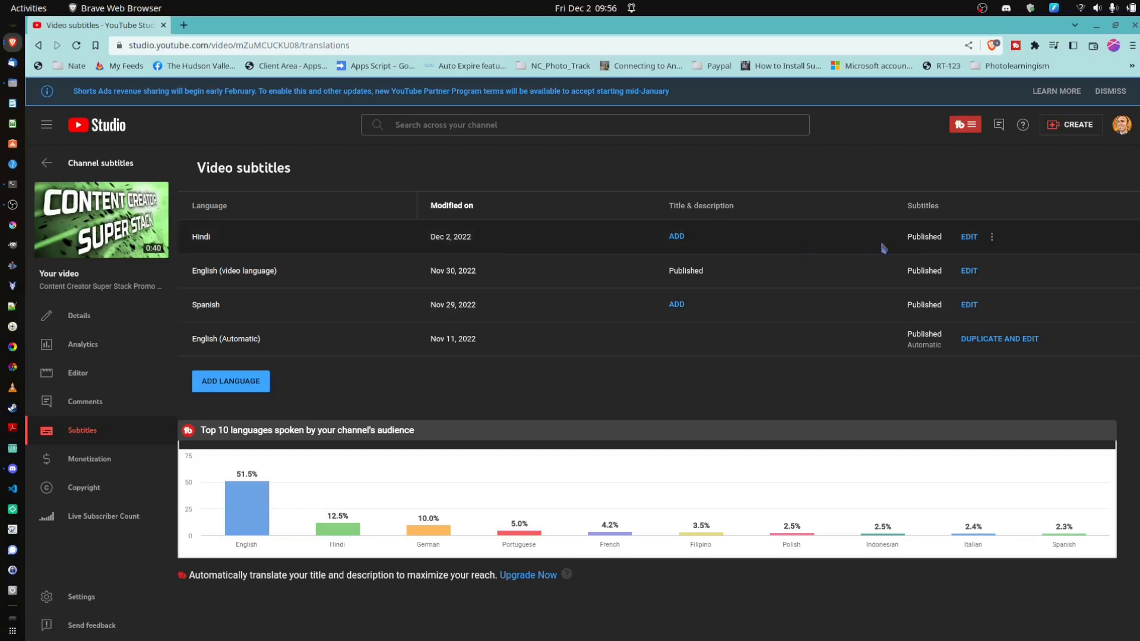
# Open the promo video on YouTube and switch its subtitles from English to Hindi.
pyautogui.click(101, 223)
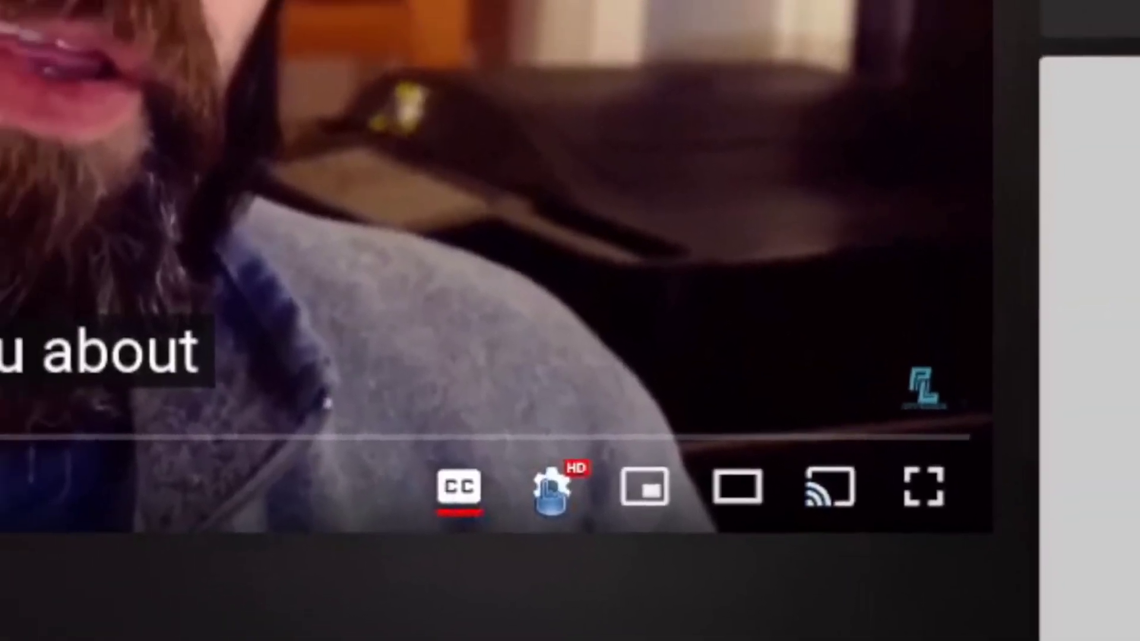
pyautogui.click(487, 451)
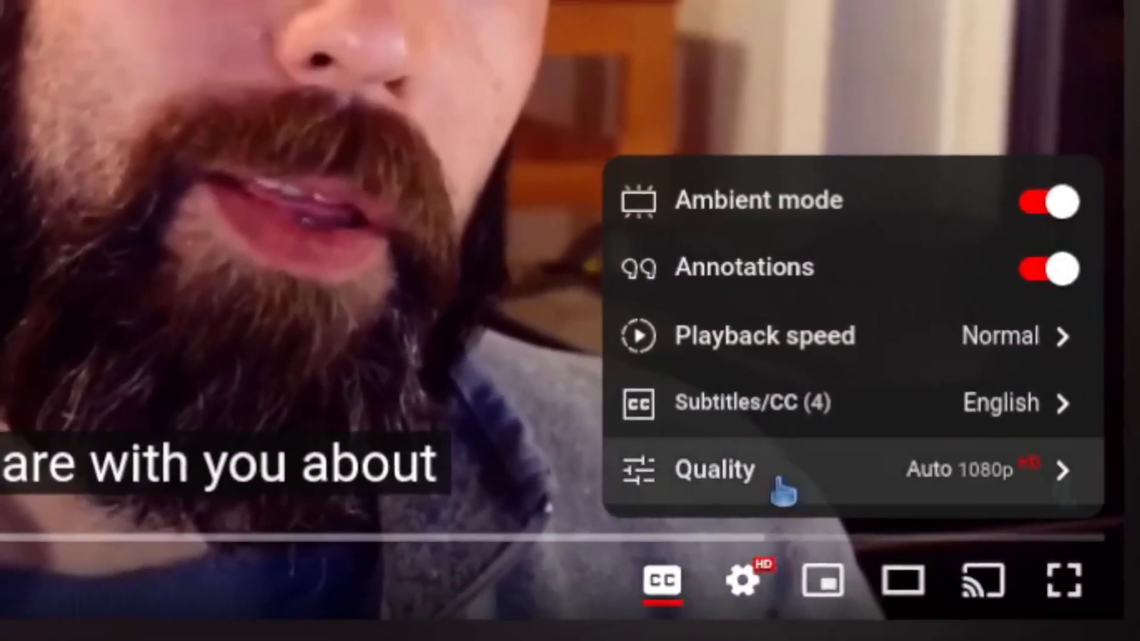
pyautogui.click(858, 415)
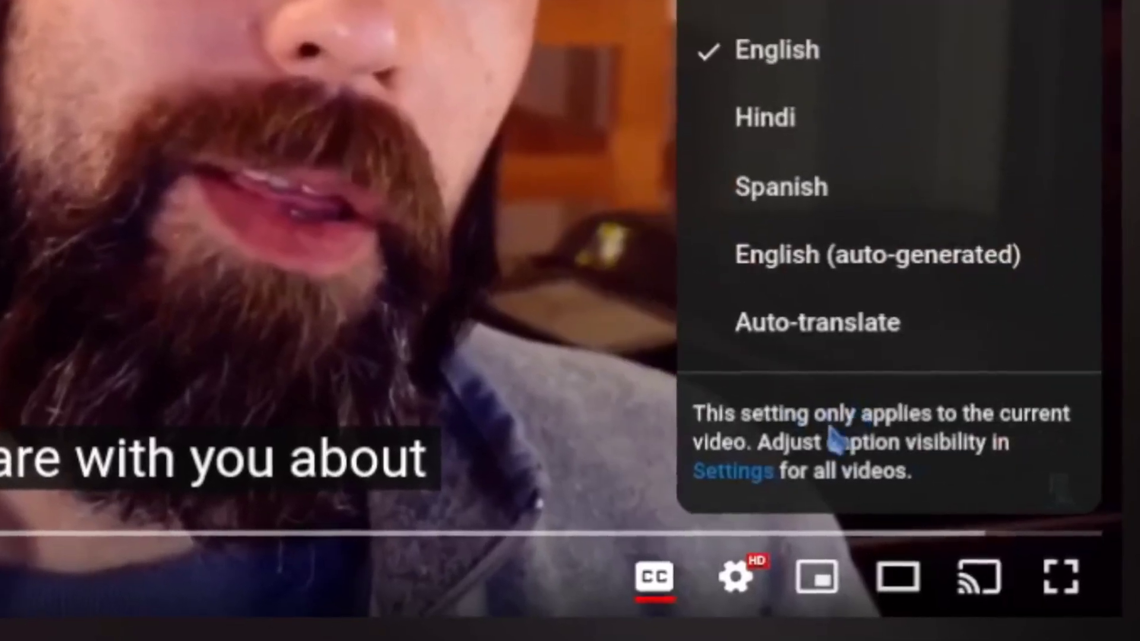
pyautogui.click(798, 121)
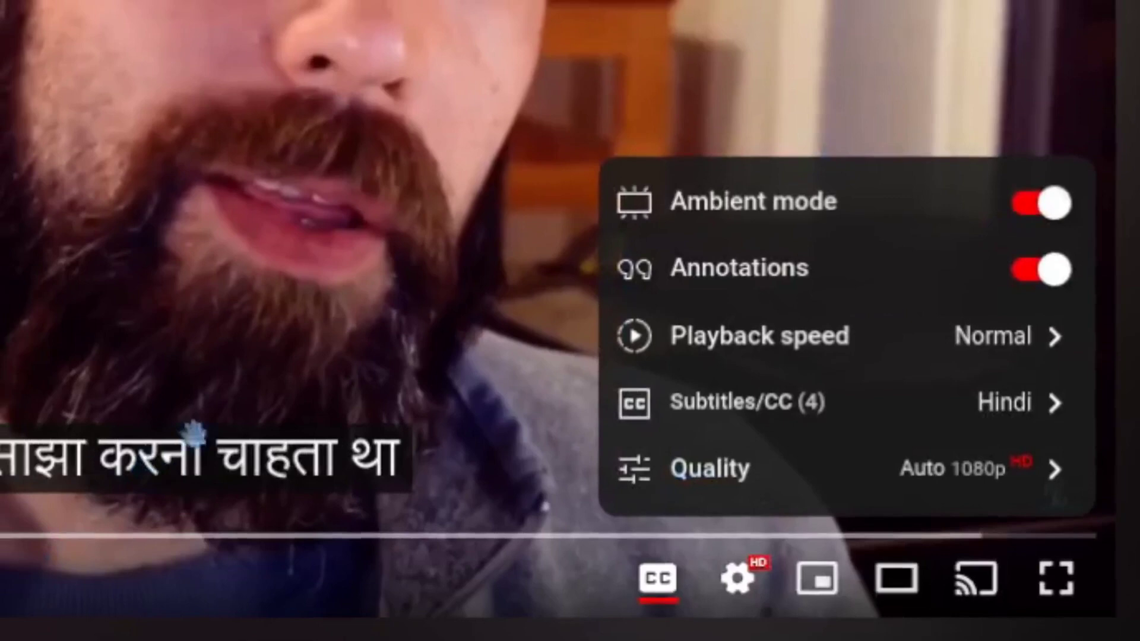